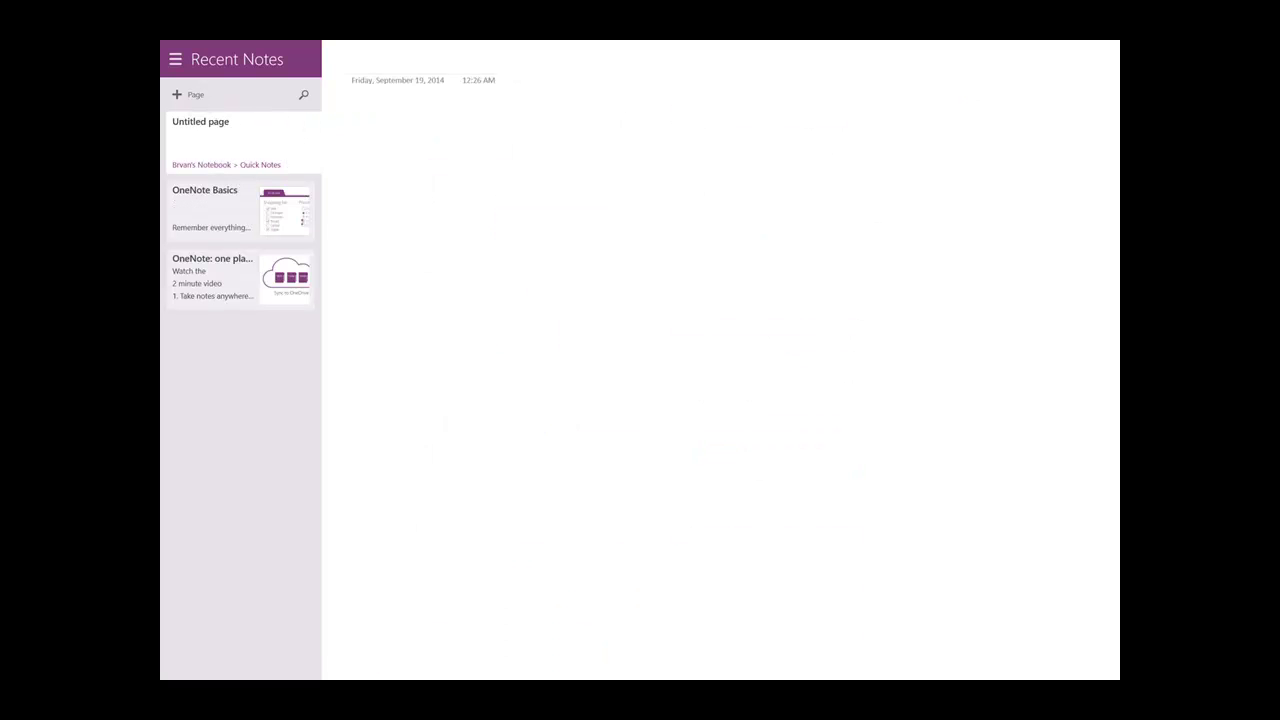
Title the untitled page "Dallas" and leave text entry so the page body is ready for ink
{"action": "left_click", "coordinate": [427, 63]}
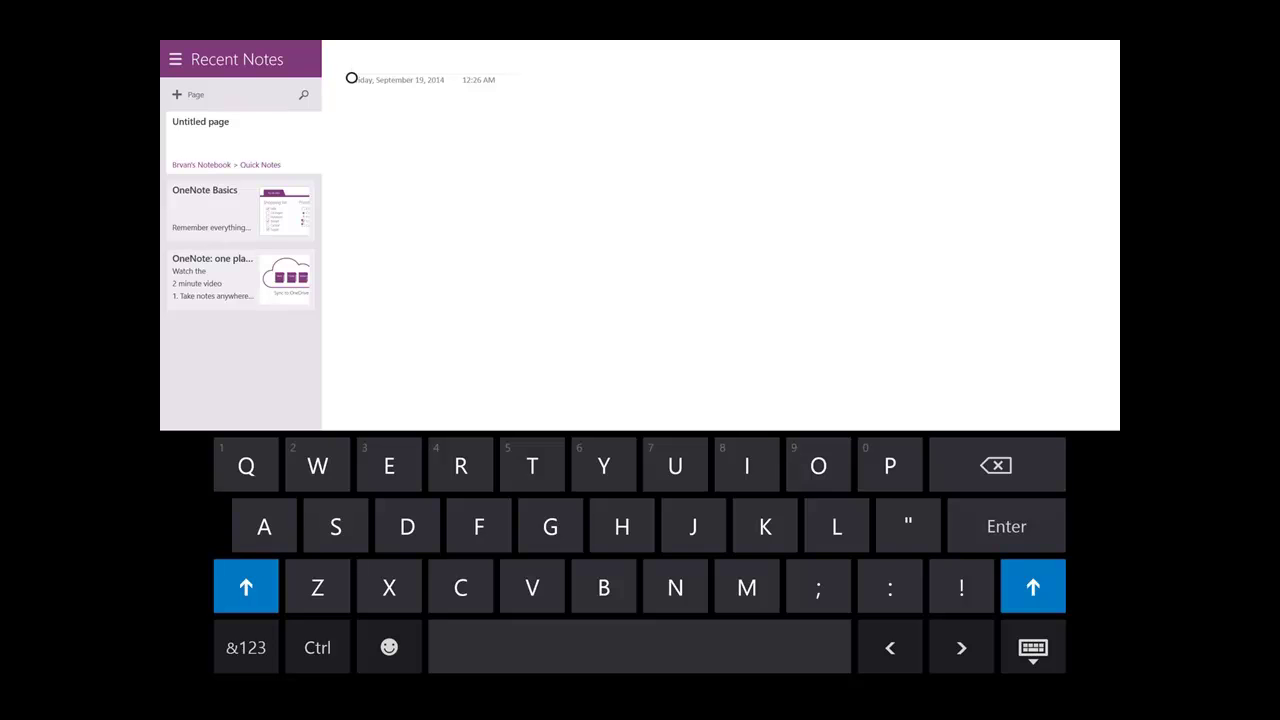
{"action": "type", "text": "Dallas"}
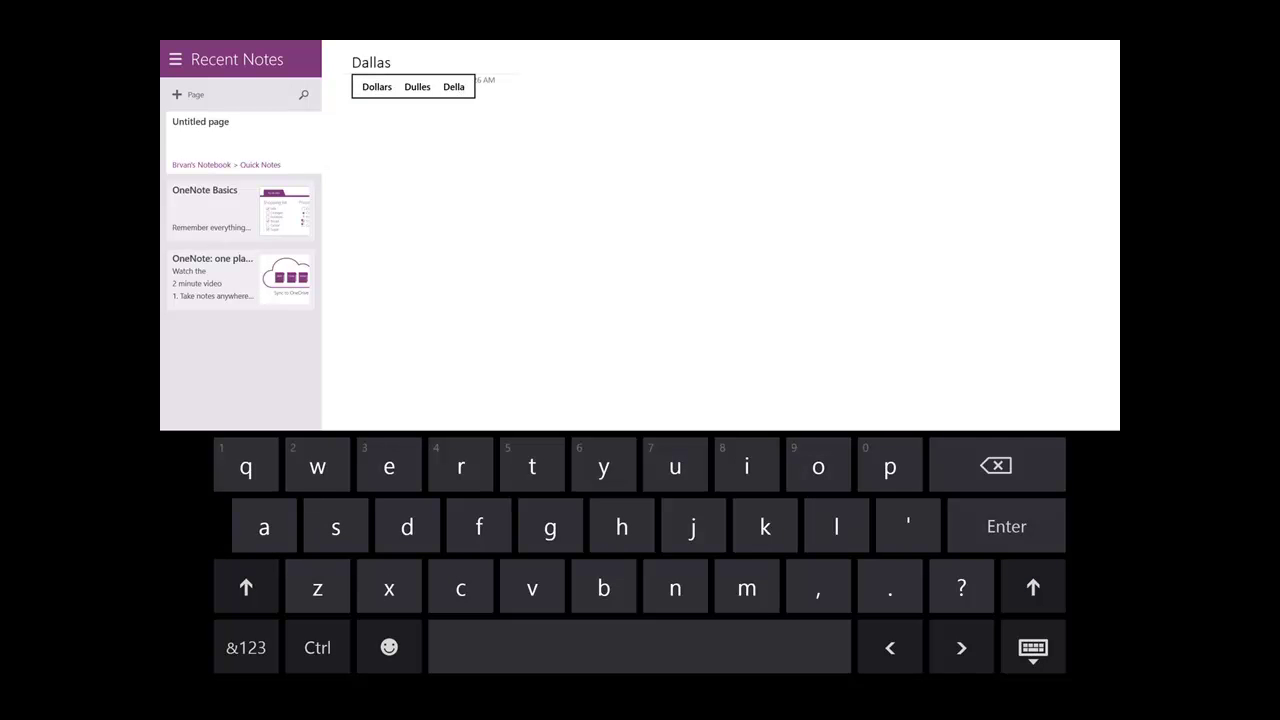
{"action": "left_click", "coordinate": [351, 127]}
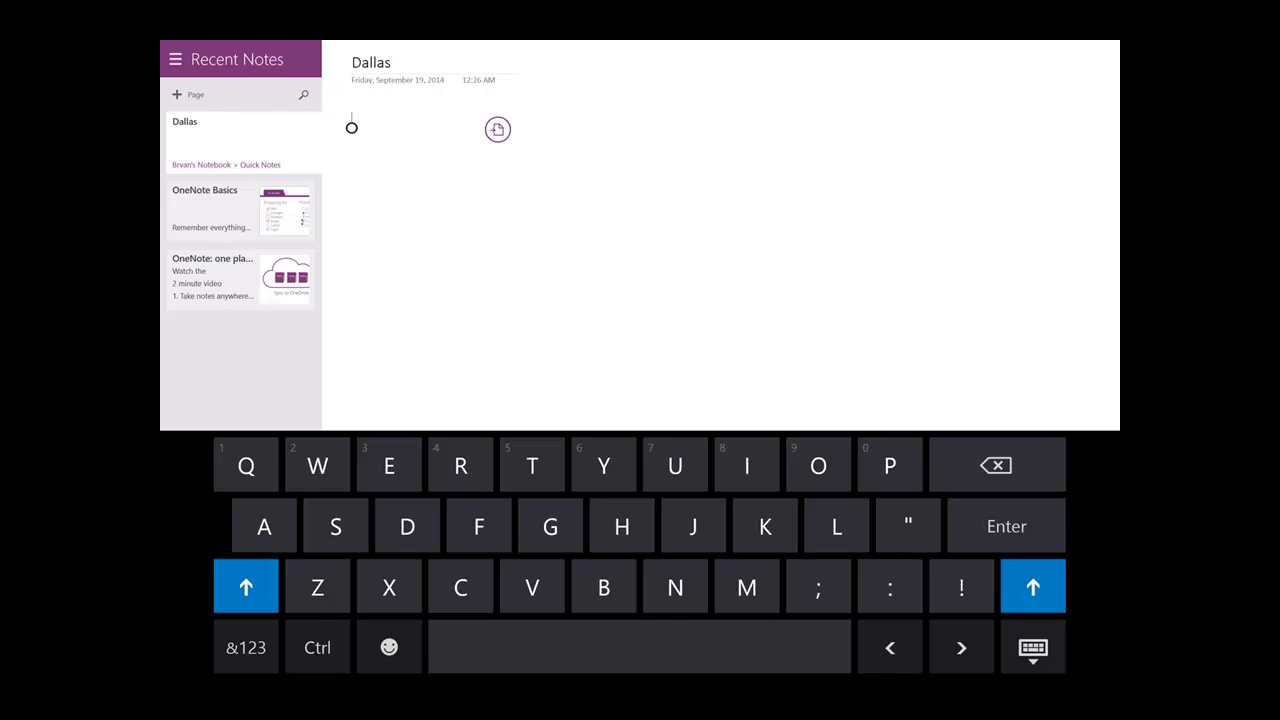
{"action": "left_click", "coordinate": [1033, 648]}
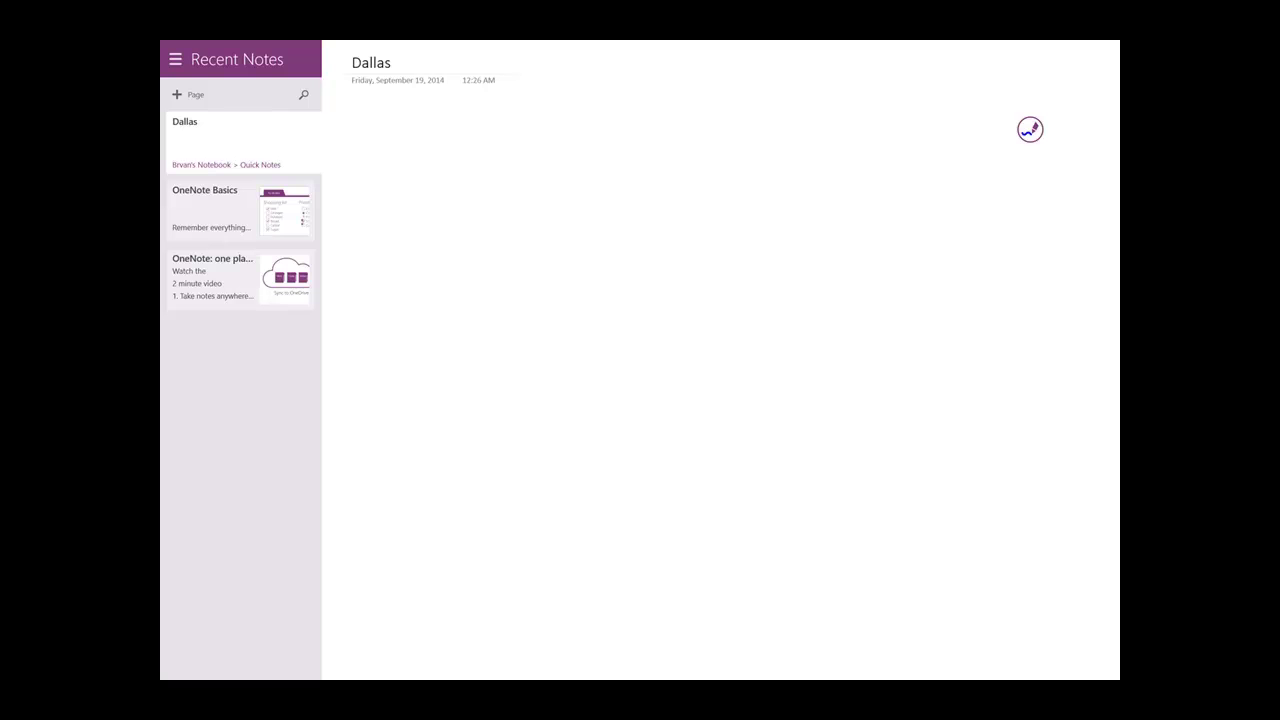
Handwrite "Night ONE ..." in blue ink just below the page title and date
{"action": "mouse_move", "coordinate": [366, 127]}
{"action": "left_mouse_down"}
{"action": "mouse_move", "coordinate": [366, 143]}
{"action": "mouse_move", "coordinate": [380, 127]}
{"action": "left_mouse_up"}
{"action": "mouse_move", "coordinate": [388, 134]}
{"action": "left_mouse_down"}
{"action": "mouse_move", "coordinate": [396, 149]}
{"action": "mouse_move", "coordinate": [428, 144]}
{"action": "left_mouse_up"}
{"action": "left_click_drag", "start_coordinate": [422, 139], "coordinate": [459, 130]}
{"action": "left_click_drag", "start_coordinate": [467, 142], "coordinate": [478, 130]}
{"action": "left_click_drag", "start_coordinate": [495, 128], "coordinate": [495, 143]}
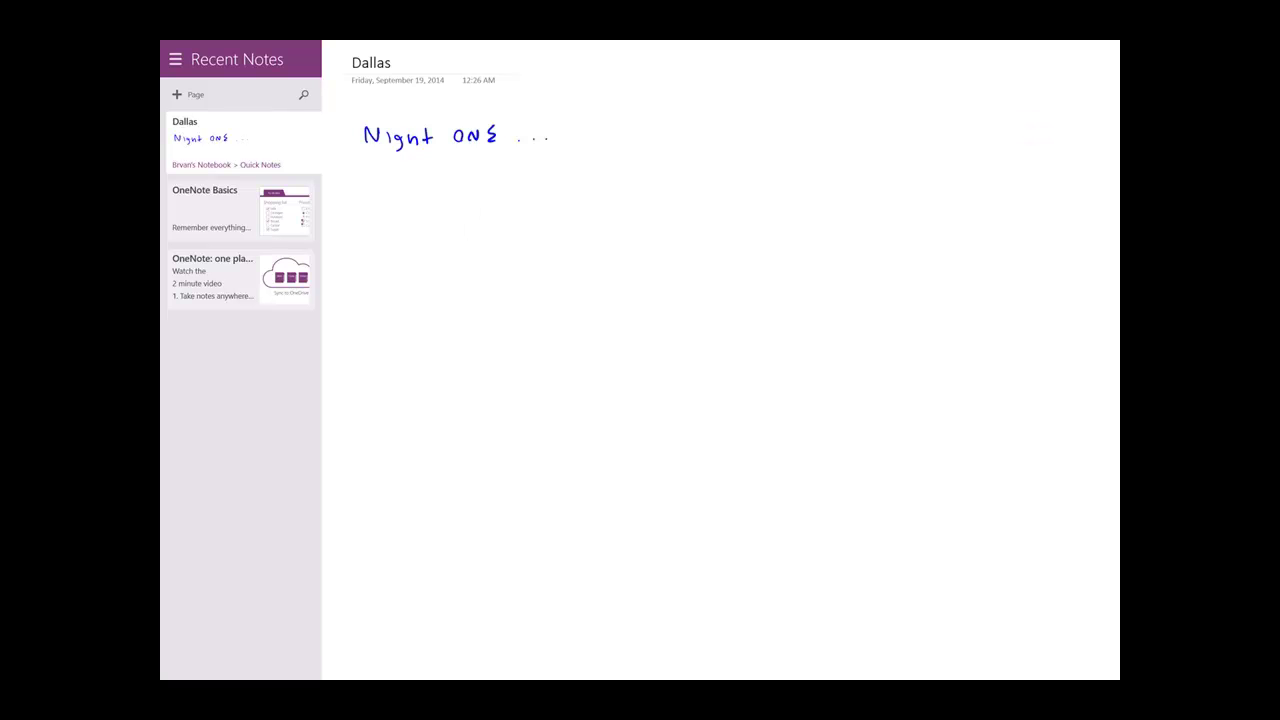
Insert the night skyline photo below the handwritten heading and the wide night panorama beneath that photo
{"action": "left_click", "coordinate": [590, 264]}
{"action": "left_click", "coordinate": [735, 262]}
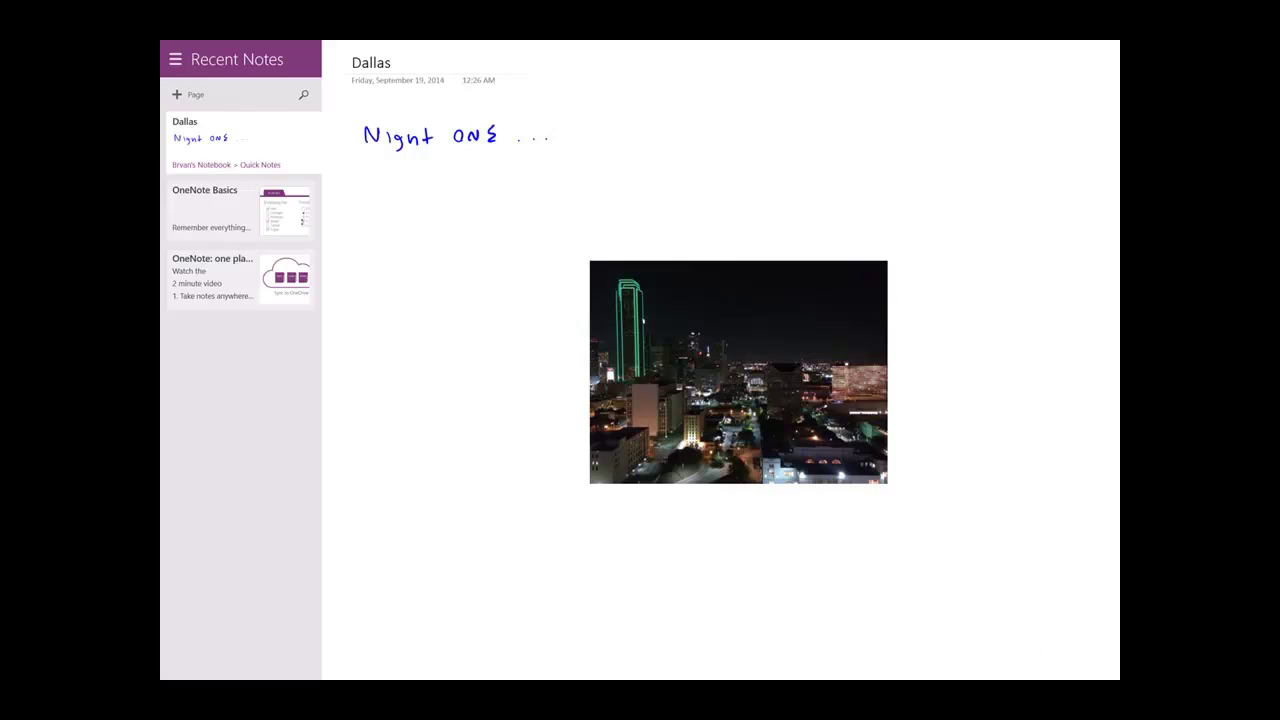
{"action": "left_click", "coordinate": [736, 500]}
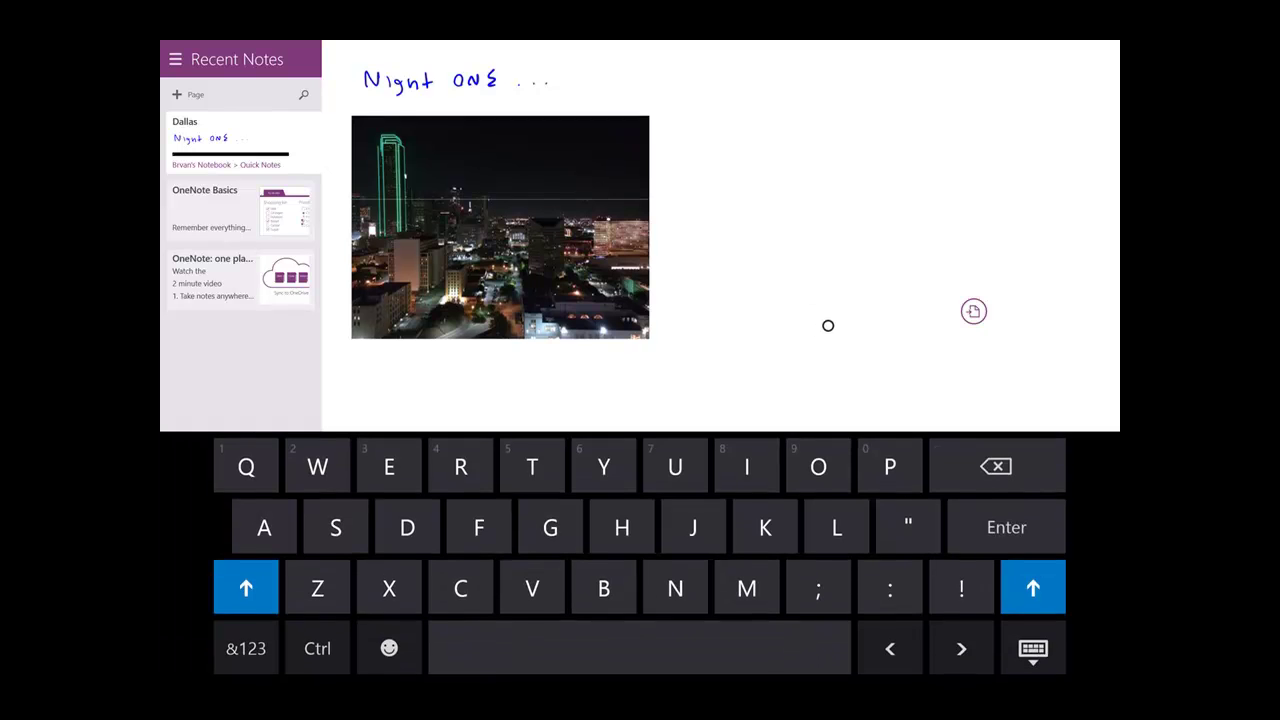
{"action": "left_click", "coordinate": [973, 311]}
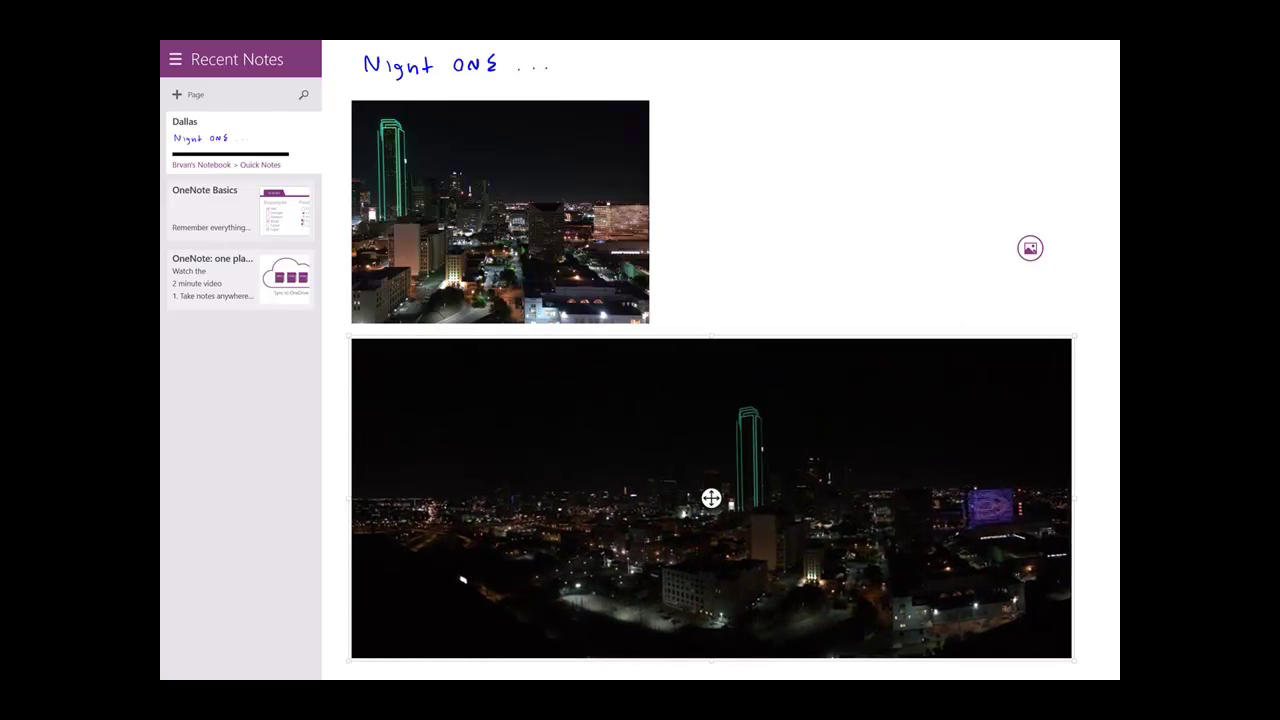
{"action": "left_click", "coordinate": [1030, 248]}
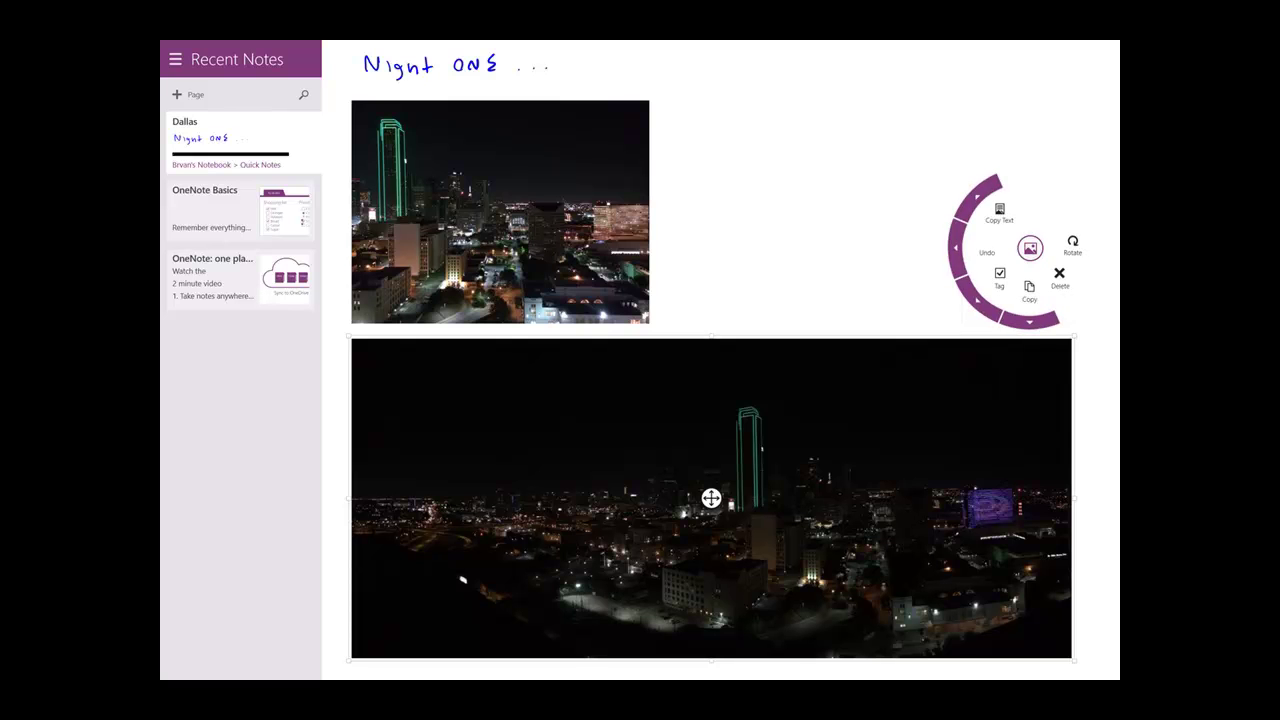
{"action": "left_click", "coordinate": [931, 392]}
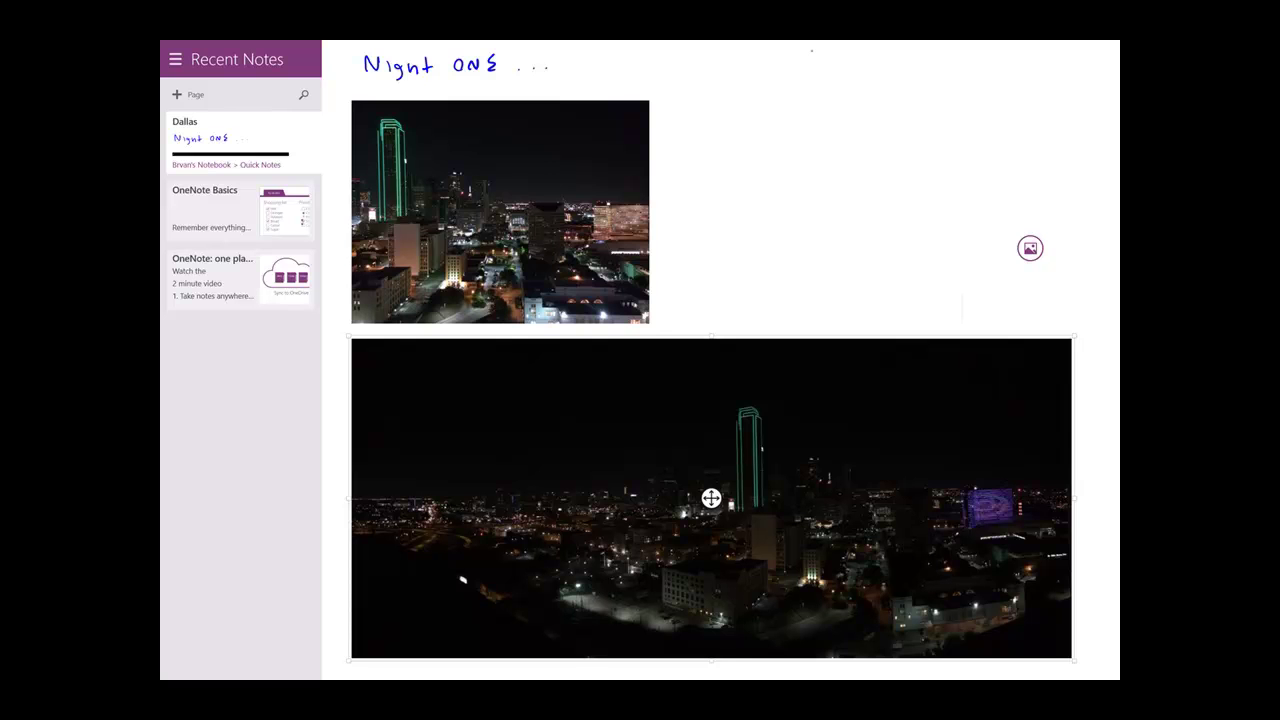
{"action": "left_click", "coordinate": [975, 294]}
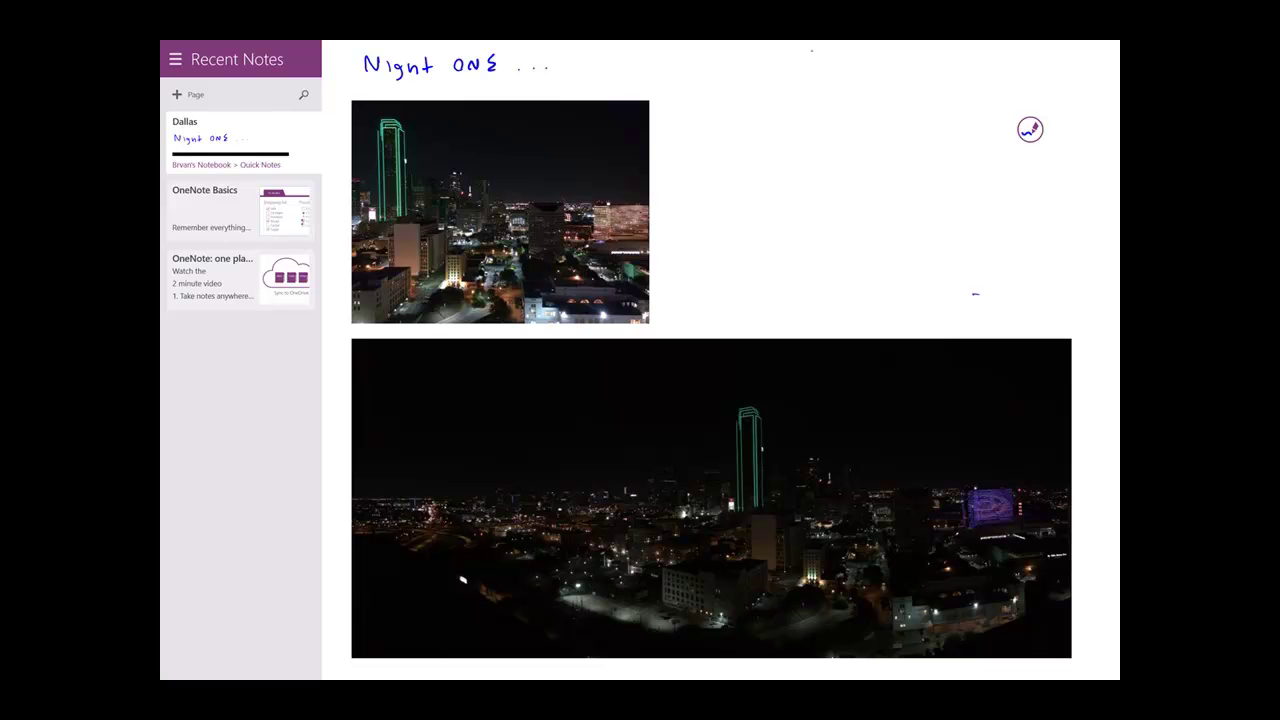
Label the purple-lit building in the panorama "Omni Hotel" with an arrow, using a light yellow pen
{"action": "left_click", "coordinate": [1030, 129]}
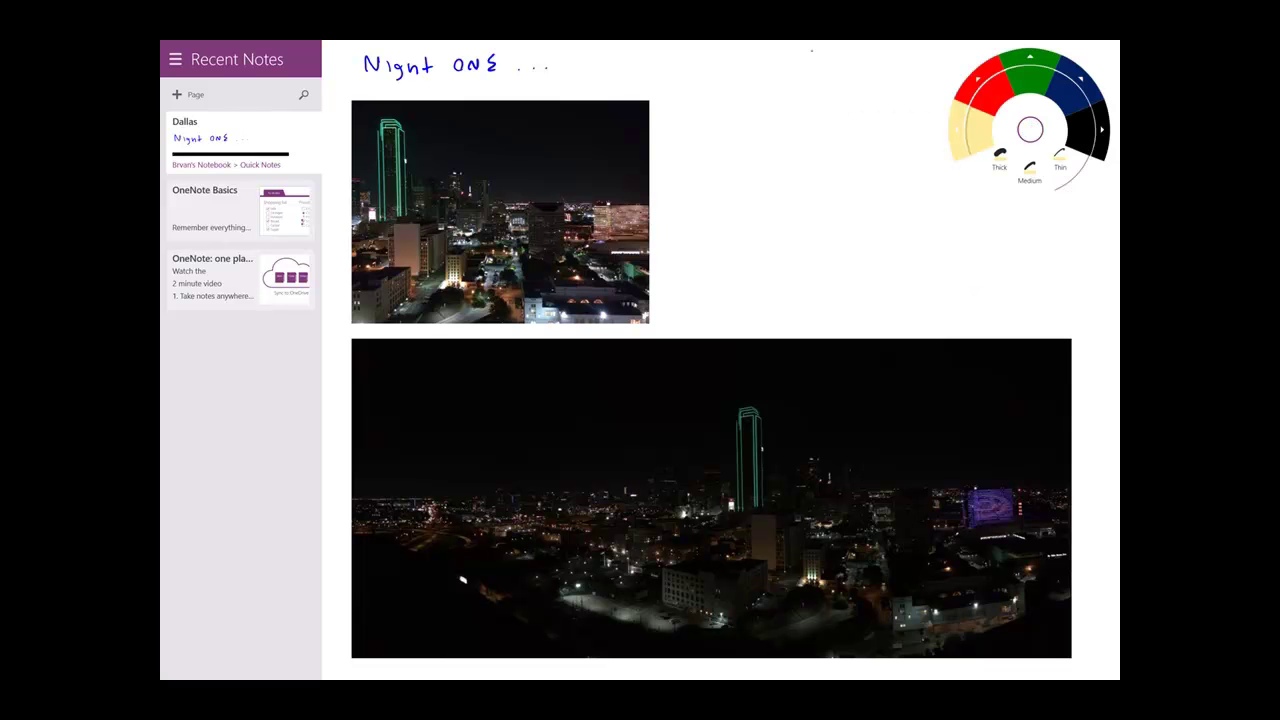
{"action": "left_click_drag", "start_coordinate": [976, 404], "coordinate": [1001, 472]}
{"action": "left_click_drag", "start_coordinate": [932, 377], "coordinate": [964, 376]}
{"action": "left_click_drag", "start_coordinate": [966, 377], "coordinate": [975, 368]}
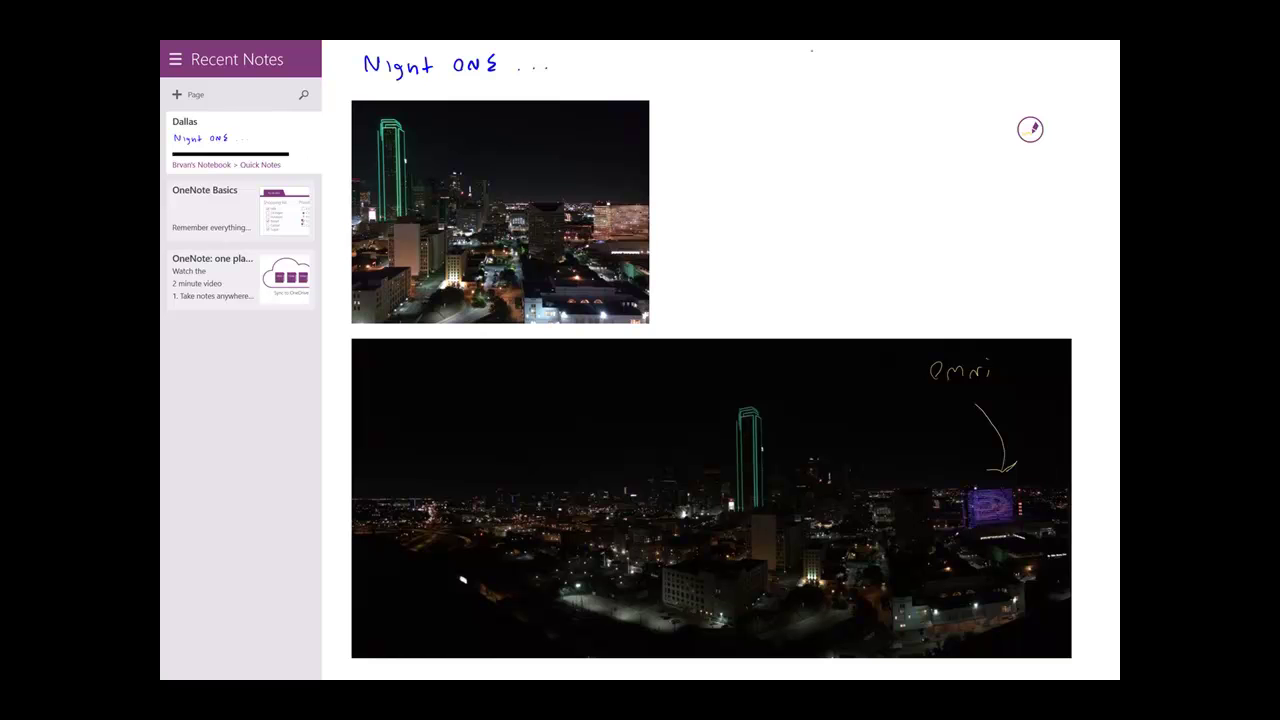
{"action": "left_click_drag", "start_coordinate": [1008, 364], "coordinate": [1009, 382]}
{"action": "left_click_drag", "start_coordinate": [1004, 373], "coordinate": [1031, 381]}
{"action": "left_click_drag", "start_coordinate": [1026, 371], "coordinate": [1044, 386]}
Draw an arrow to the green-lit tower in the smaller photo and handwrite "BOA Plaza" beside it
{"action": "left_click_drag", "start_coordinate": [504, 135], "coordinate": [440, 147]}
{"action": "left_click_drag", "start_coordinate": [536, 112], "coordinate": [540, 131]}
{"action": "left_click_drag", "start_coordinate": [556, 120], "coordinate": [541, 158]}
{"action": "left_click_drag", "start_coordinate": [541, 143], "coordinate": [555, 158]}
{"action": "left_click_drag", "start_coordinate": [563, 151], "coordinate": [574, 158]}
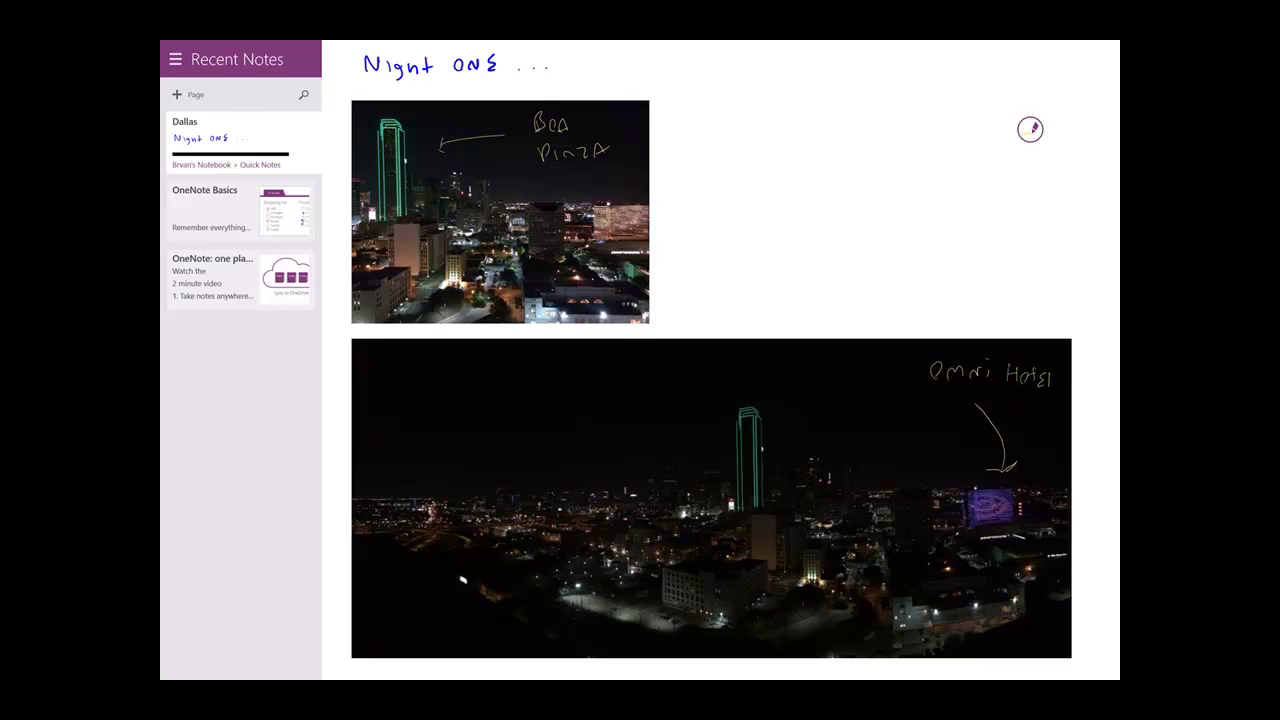
Add a bulleted list beside the first photo: "See the stars at the AAC.", "See the Kennedy museum", "DMA", "Visit Microsoft campus"
{"action": "scroll", "coordinate": [1030, 129], "scroll_direction": "up", "scroll_amount": 1}
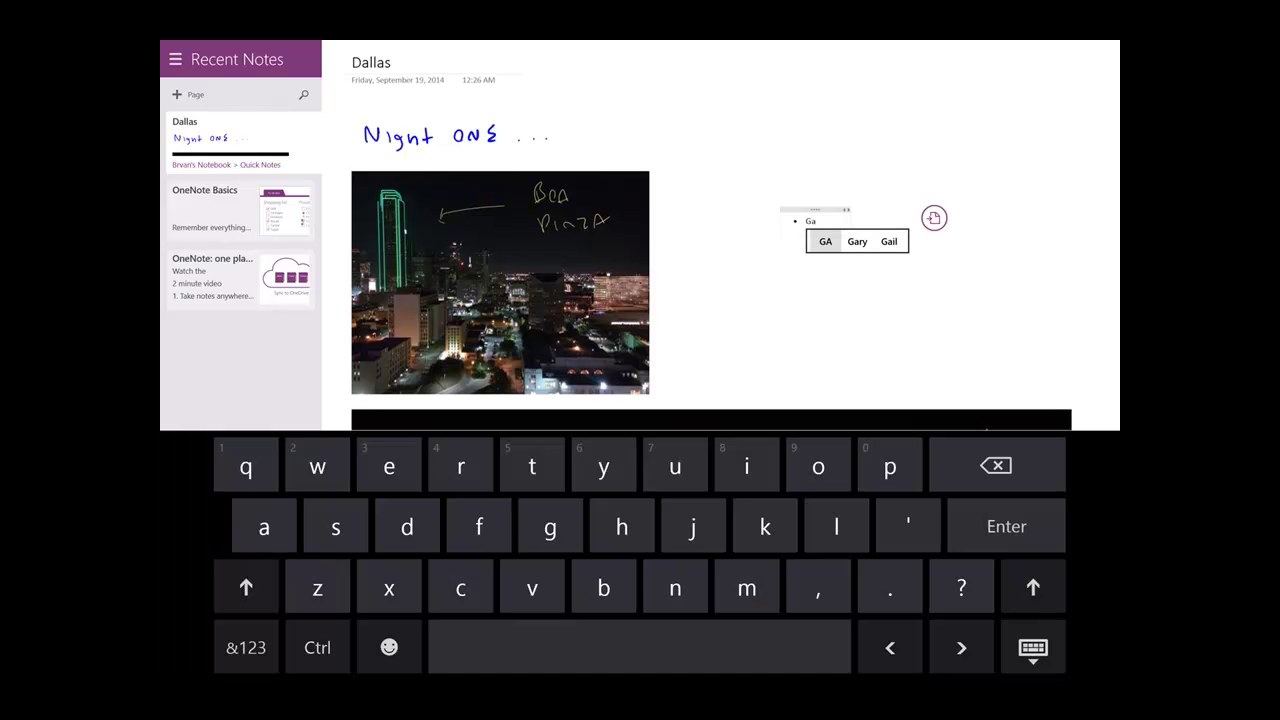
{"action": "key", "text": "BackSpace"}
{"action": "key", "text": "BackSpace"}
{"action": "type", "text": "See "}
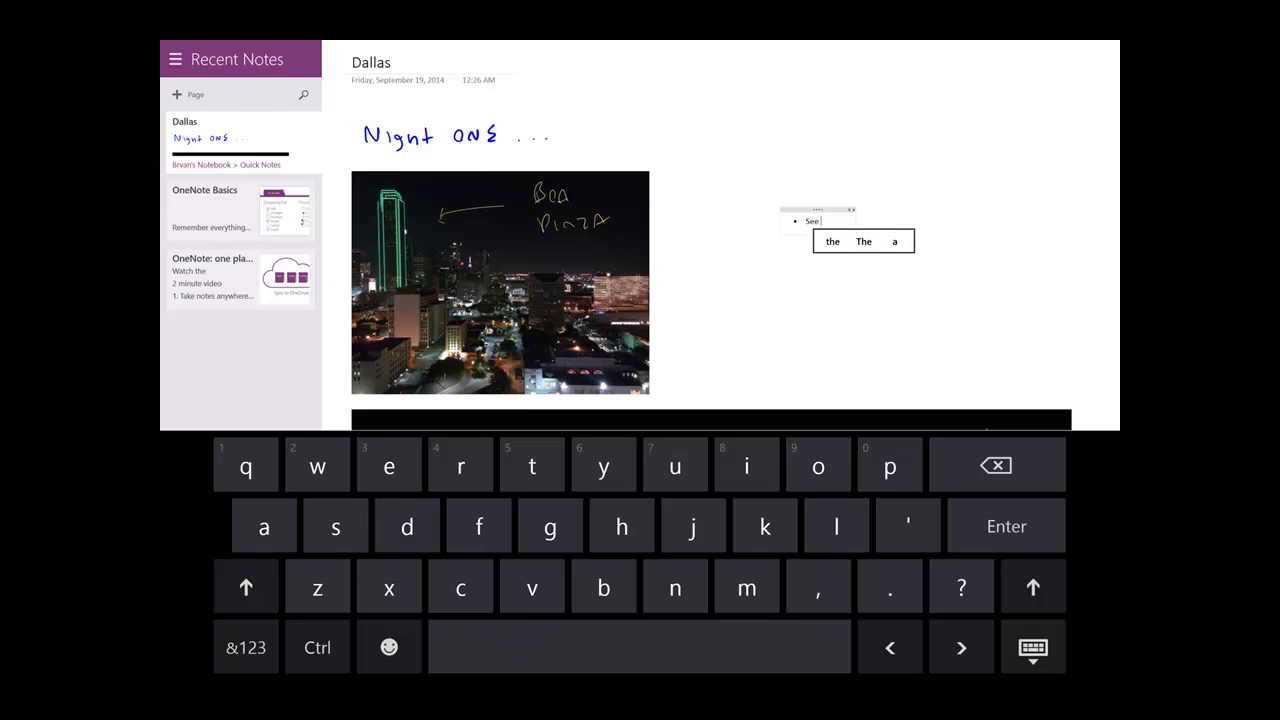
{"action": "type", "text": "the stars"}
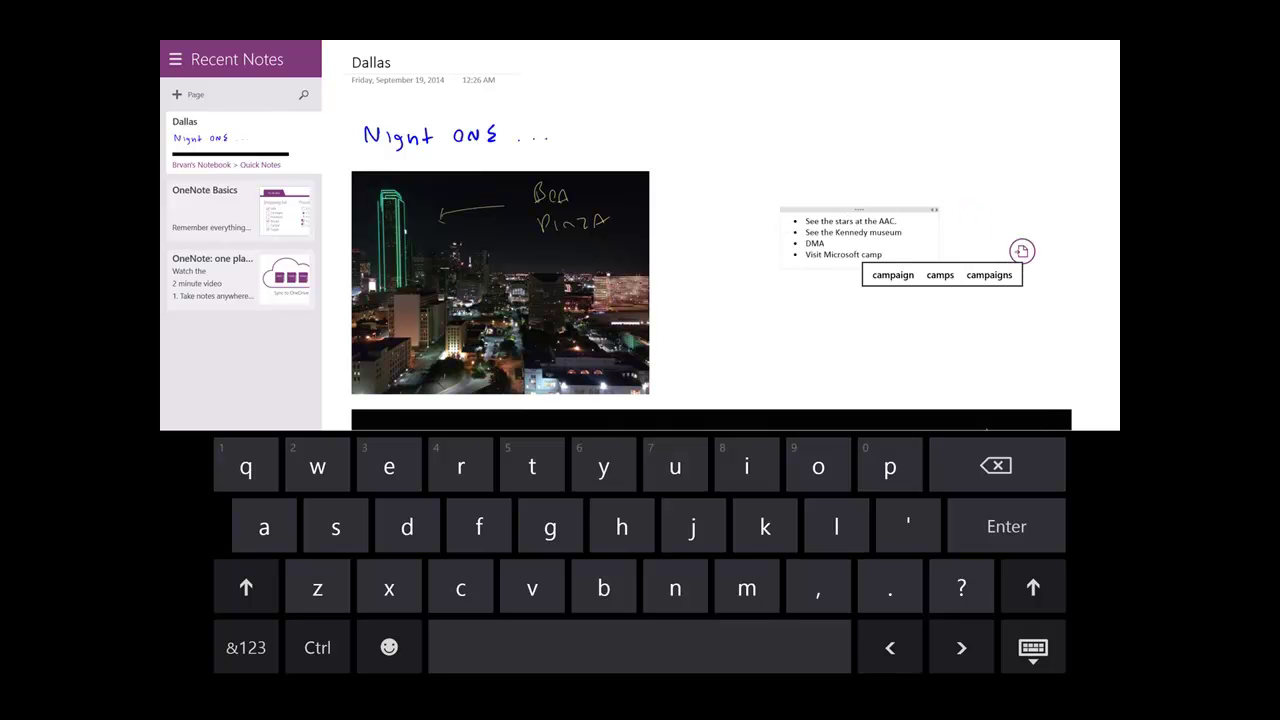
{"action": "type", "text": "us"}
{"action": "key", "text": "Return"}
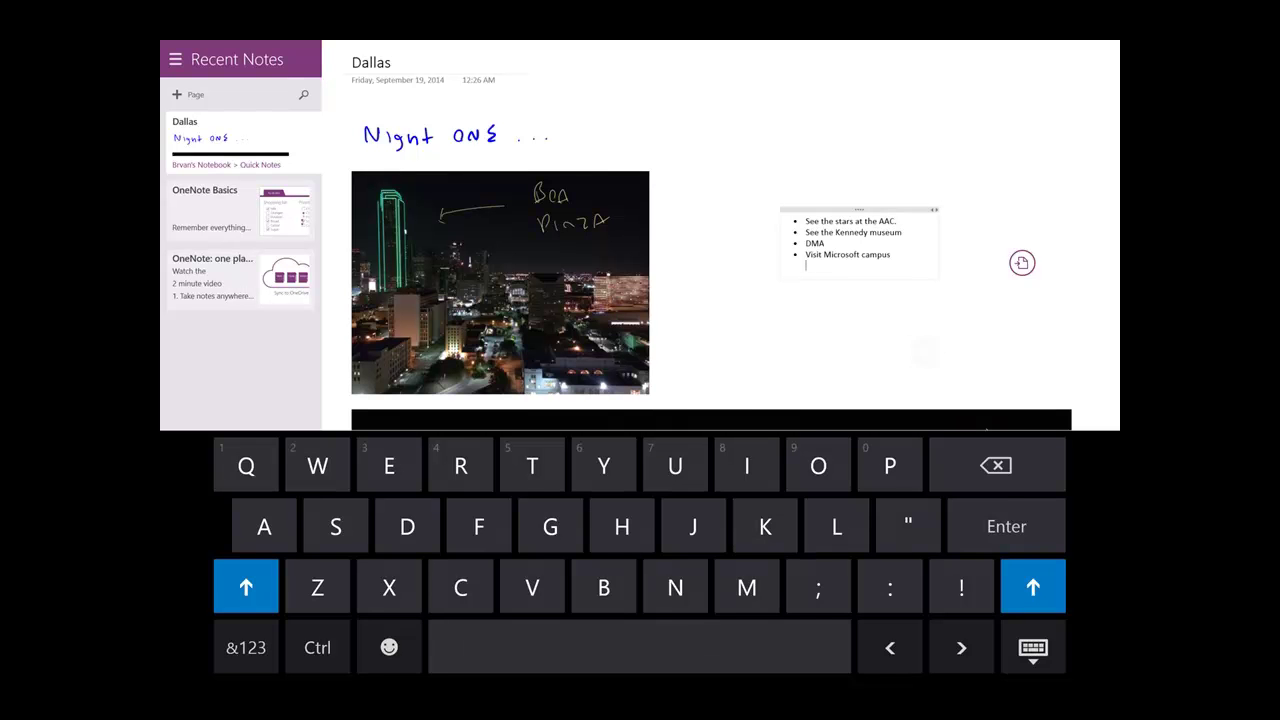
Move the bulleted list up so it sits level with the page title
{"action": "left_click", "coordinate": [1033, 648]}
{"action": "left_click", "coordinate": [861, 265]}
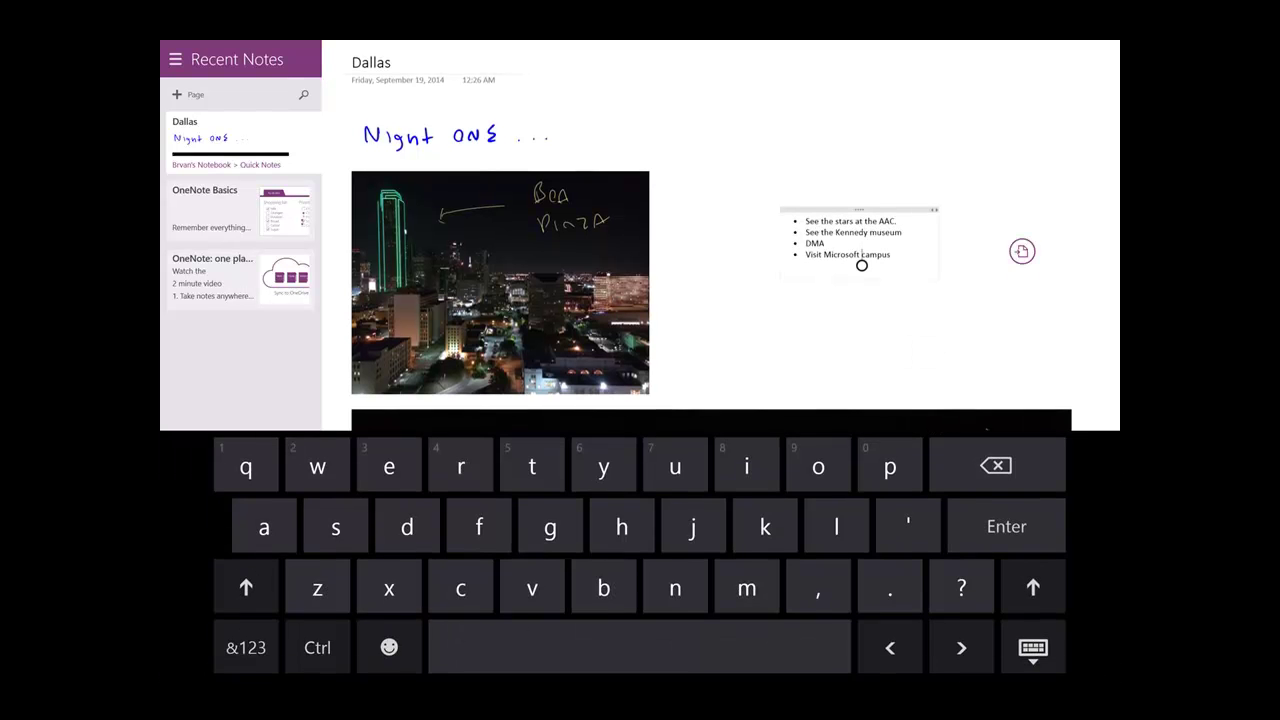
{"action": "left_click_drag", "start_coordinate": [859, 210], "coordinate": [815, 77]}
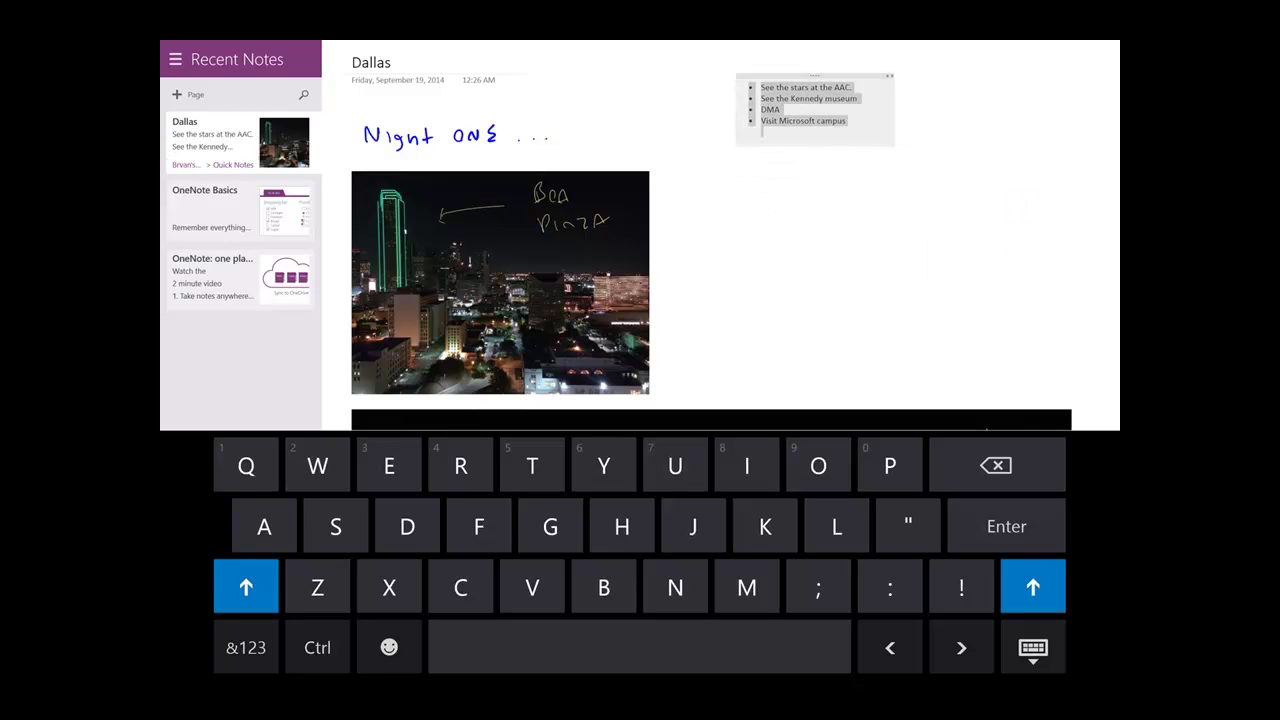
Enlarge the font of the whole bulleted list and deselect it
{"action": "left_click", "coordinate": [977, 129]}
{"action": "left_click", "coordinate": [977, 129]}
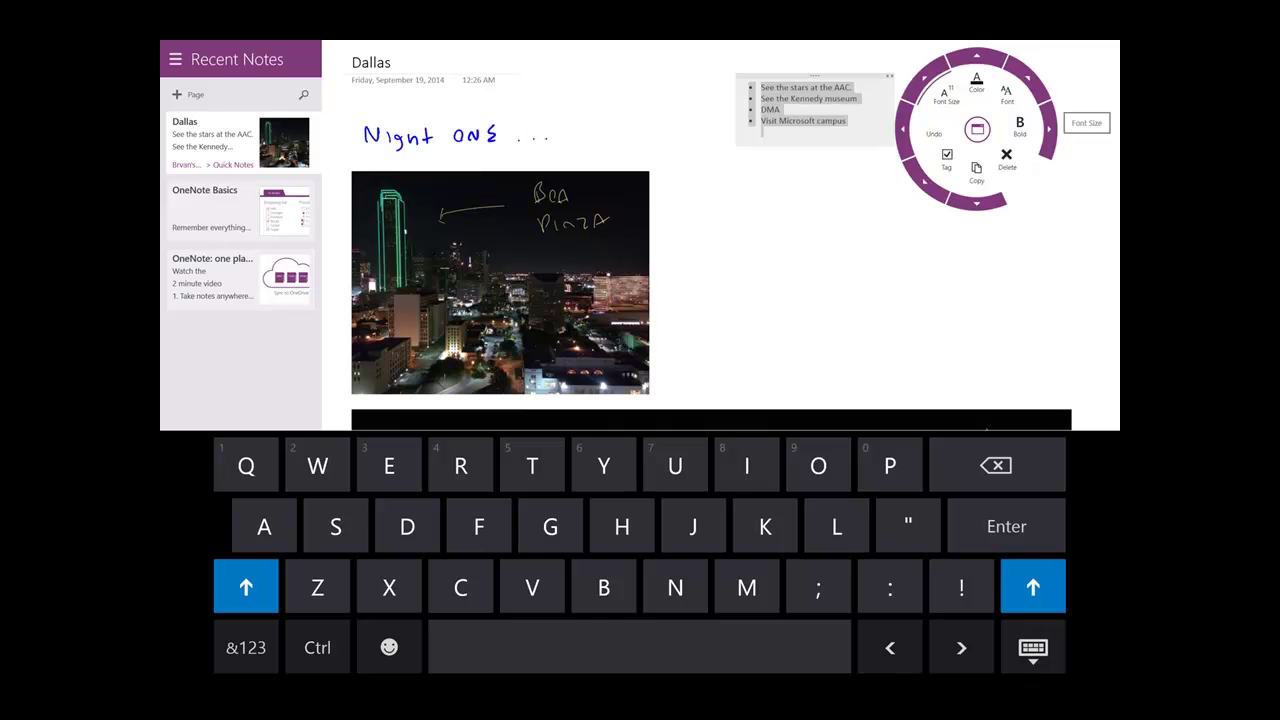
{"action": "left_click", "coordinate": [946, 95]}
{"action": "left_click_drag", "start_coordinate": [945, 97], "coordinate": [1010, 106]}
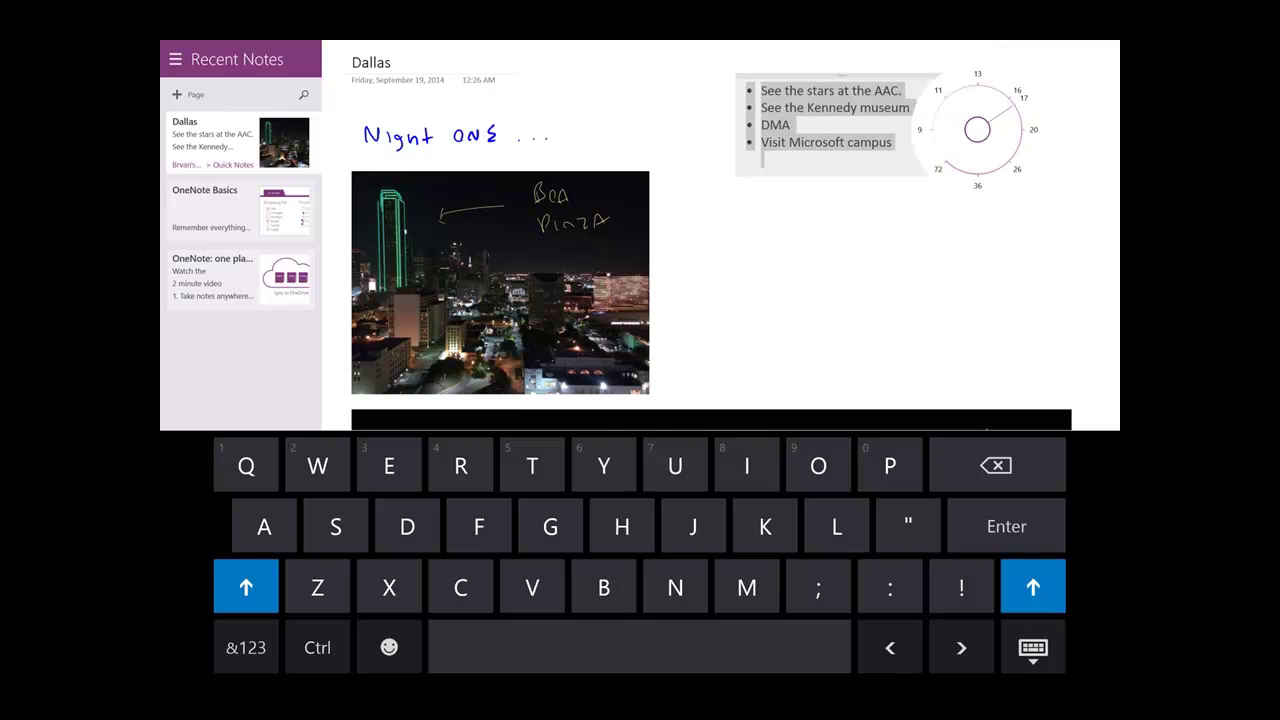
{"action": "left_click", "coordinate": [1014, 108]}
{"action": "left_click", "coordinate": [850, 280]}
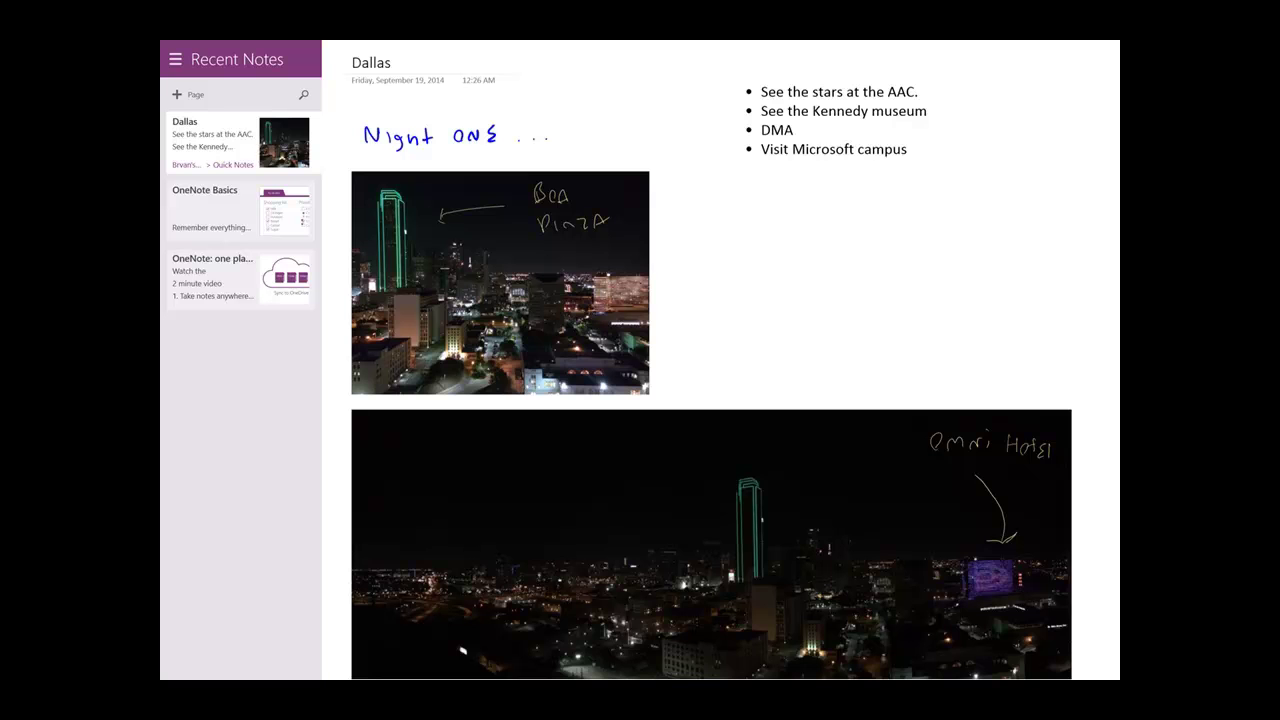
Write a large "I" with the thick blue pen in the blank area beside the first photo
{"action": "left_click", "coordinate": [1030, 129]}
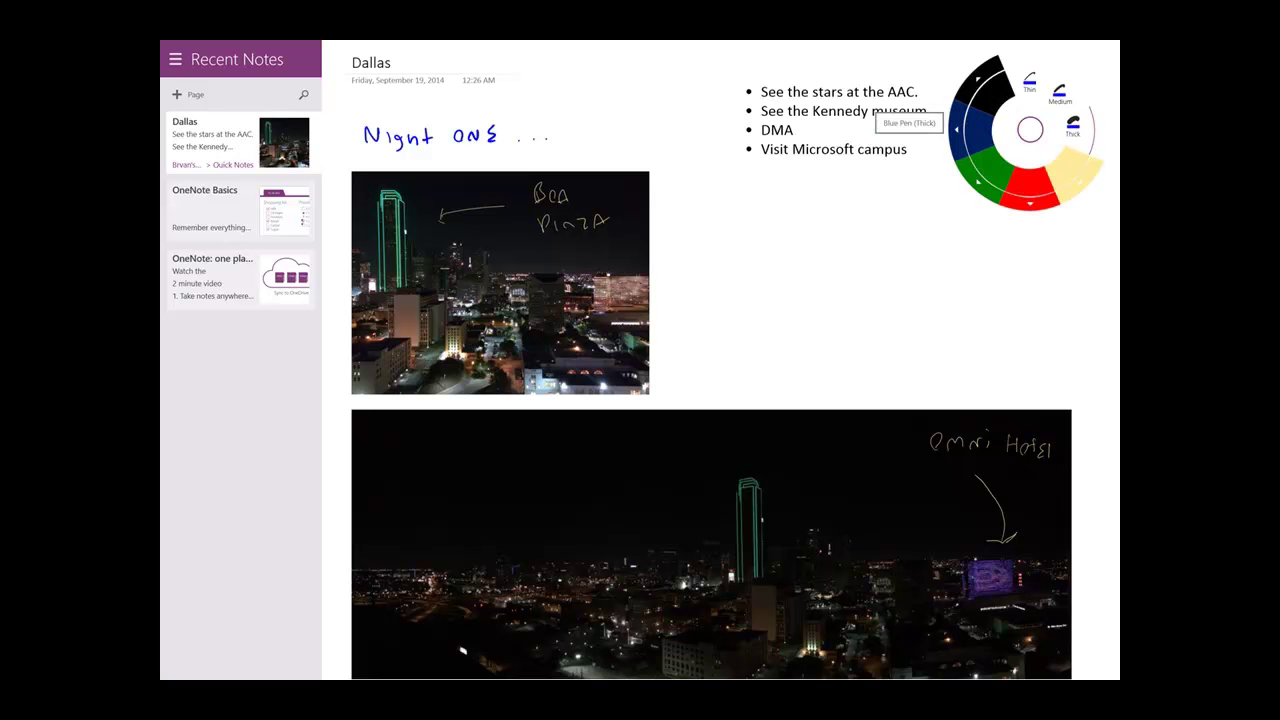
{"action": "mouse_move", "coordinate": [718, 257]}
{"action": "left_mouse_down"}
{"action": "mouse_move", "coordinate": [768, 233]}
{"action": "mouse_move", "coordinate": [740, 282]}
{"action": "mouse_move", "coordinate": [756, 282]}
{"action": "left_mouse_up"}
Draw a heart beside the "I" in thick light pink ink and fill it in
{"action": "left_click", "coordinate": [1030, 129]}
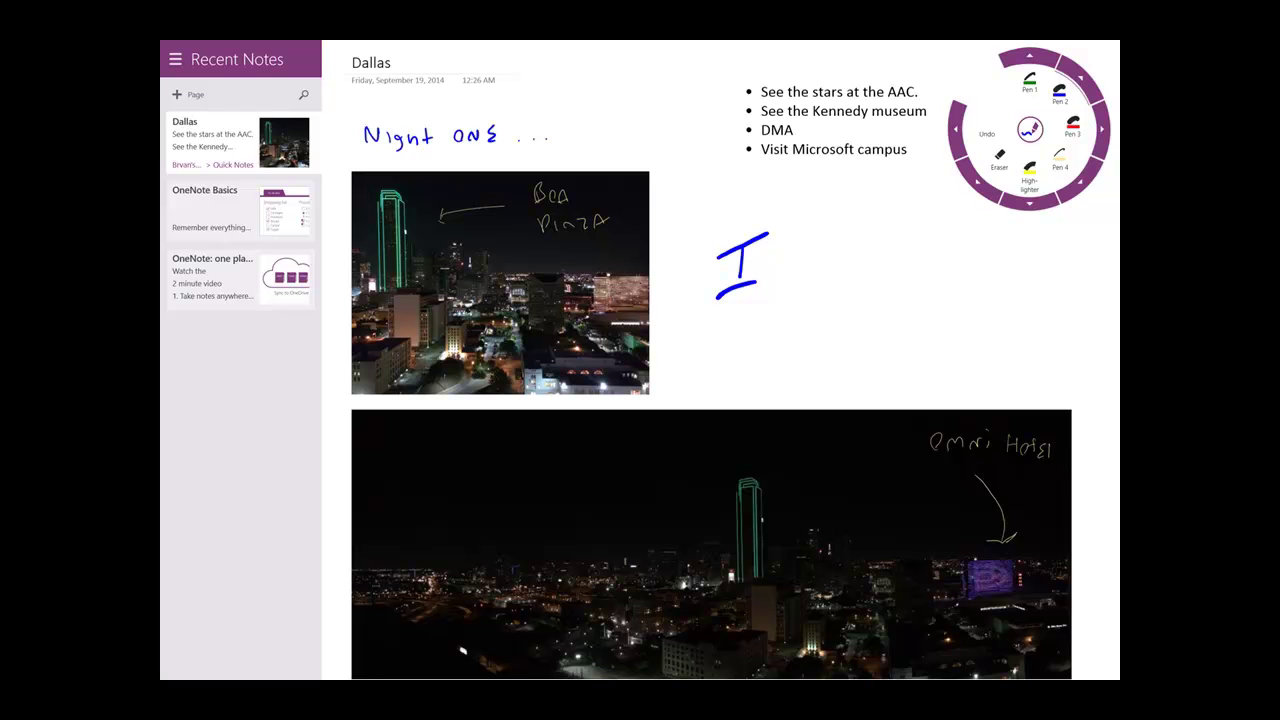
{"action": "left_click", "coordinate": [1080, 79]}
{"action": "left_click", "coordinate": [1074, 168]}
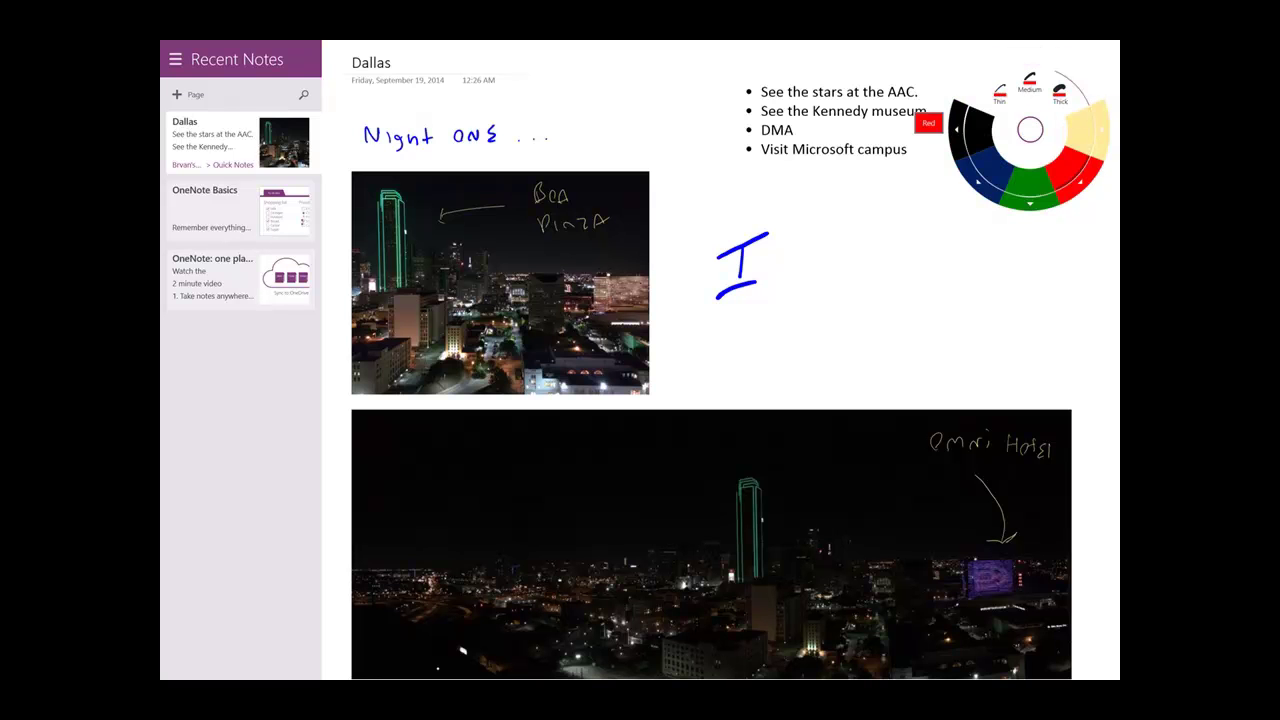
{"action": "left_click", "coordinate": [1080, 182]}
{"action": "left_click", "coordinate": [1030, 182]}
{"action": "left_click", "coordinate": [1030, 192]}
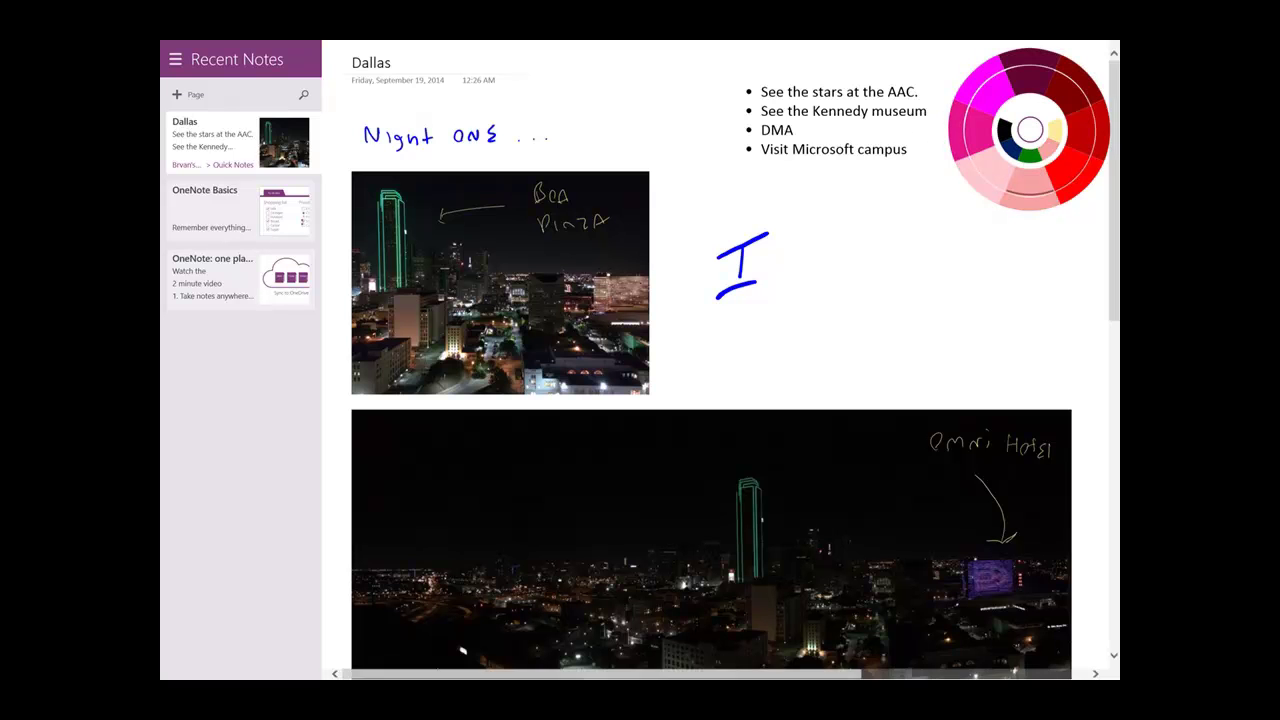
{"action": "mouse_move", "coordinate": [791, 272]}
{"action": "left_mouse_down"}
{"action": "mouse_move", "coordinate": [797, 238]}
{"action": "mouse_move", "coordinate": [828, 234]}
{"action": "mouse_move", "coordinate": [816, 272]}
{"action": "left_mouse_up"}
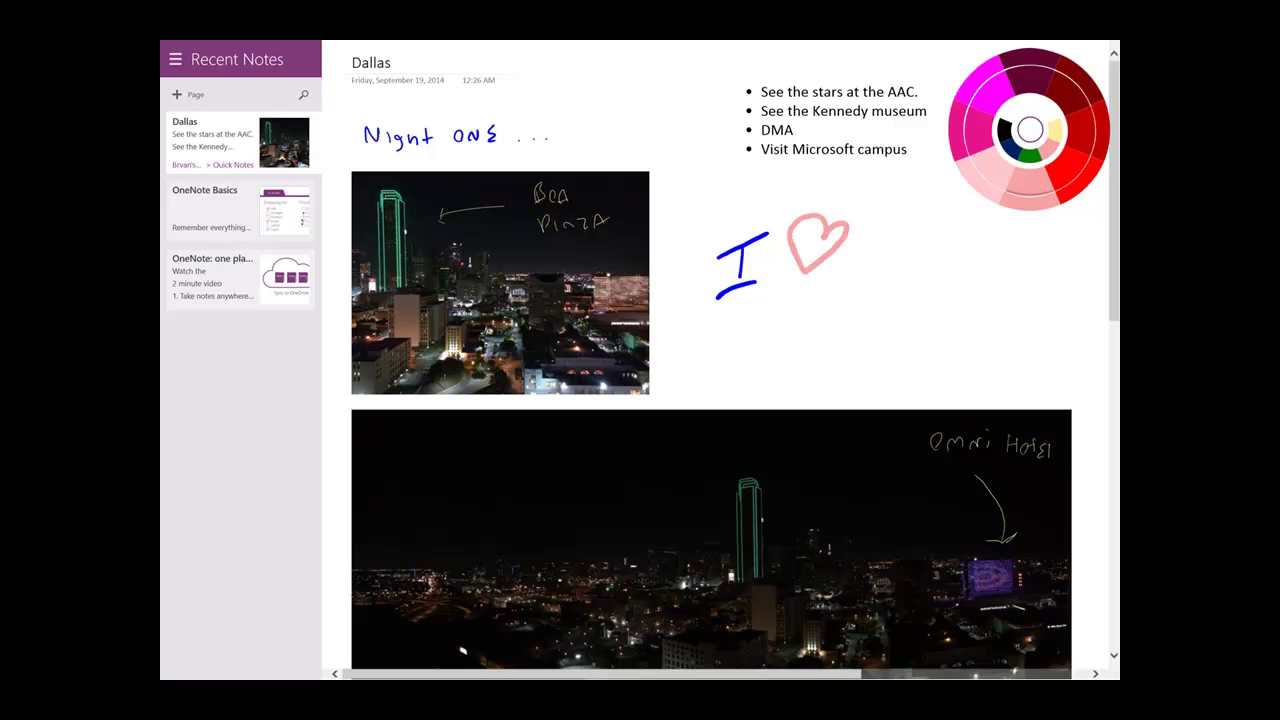
{"action": "mouse_move", "coordinate": [795, 228]}
{"action": "left_mouse_down"}
{"action": "mouse_move", "coordinate": [810, 250]}
{"action": "mouse_move", "coordinate": [800, 256]}
{"action": "mouse_move", "coordinate": [834, 250]}
{"action": "mouse_move", "coordinate": [820, 226]}
{"action": "mouse_move", "coordinate": [826, 244]}
{"action": "mouse_move", "coordinate": [840, 244]}
{"action": "mouse_move", "coordinate": [832, 230]}
{"action": "mouse_move", "coordinate": [880, 270]}
{"action": "left_mouse_up"}
Write "DALLAS!" in thick blue ink after the heart
{"action": "mouse_move", "coordinate": [940, 266]}
{"action": "left_mouse_down"}
{"action": "mouse_move", "coordinate": [986, 214]}
{"action": "mouse_move", "coordinate": [989, 259]}
{"action": "left_mouse_up"}
{"action": "left_click_drag", "start_coordinate": [1045, 186], "coordinate": [1039, 234]}
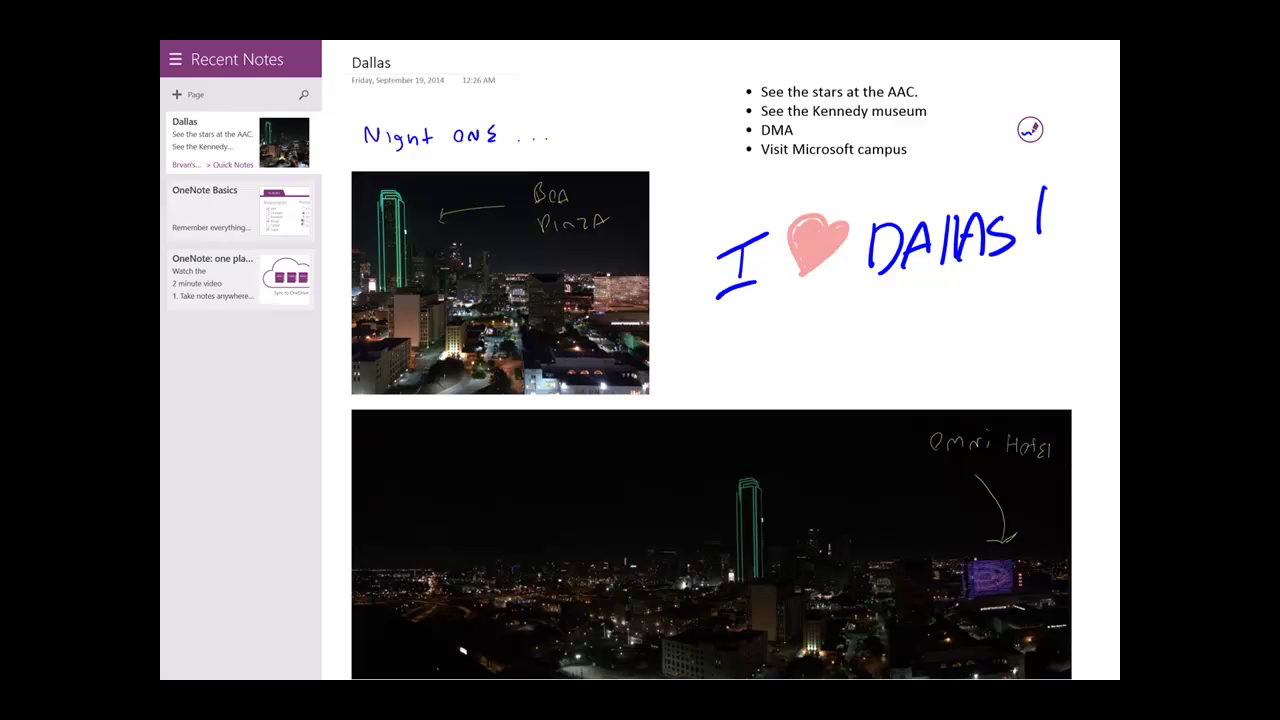
{"action": "left_click_drag", "start_coordinate": [1047, 184], "coordinate": [1034, 262]}
{"action": "left_click_drag", "start_coordinate": [968, 239], "coordinate": [980, 235]}
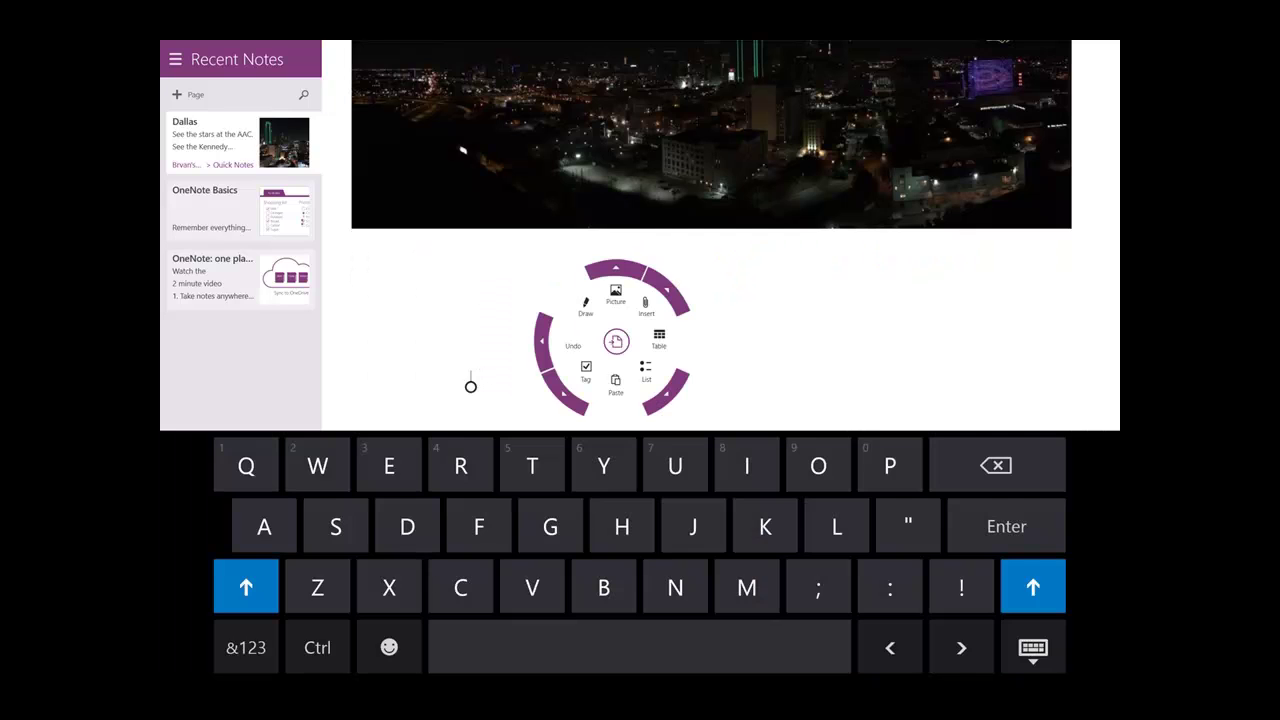
Attach the Parking_Map_Final file from Downloads to the page below the panorama
{"action": "left_click", "coordinate": [667, 289]}
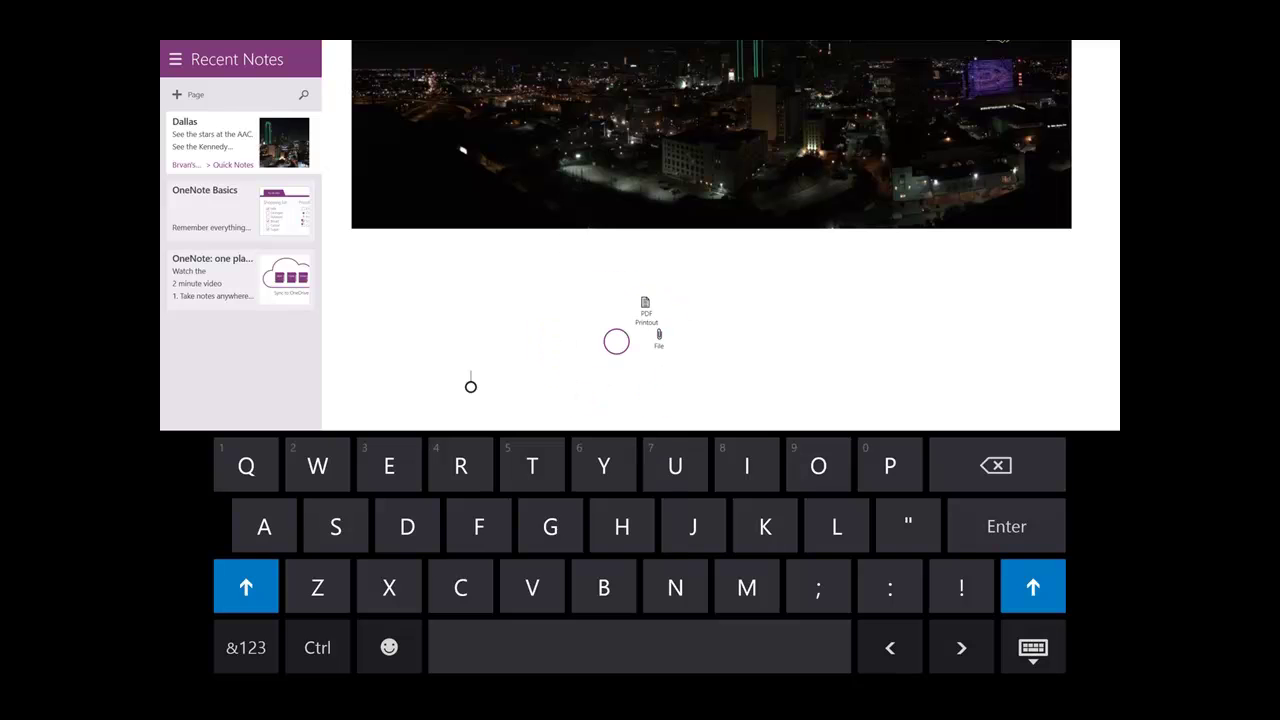
{"action": "left_click", "coordinate": [659, 337]}
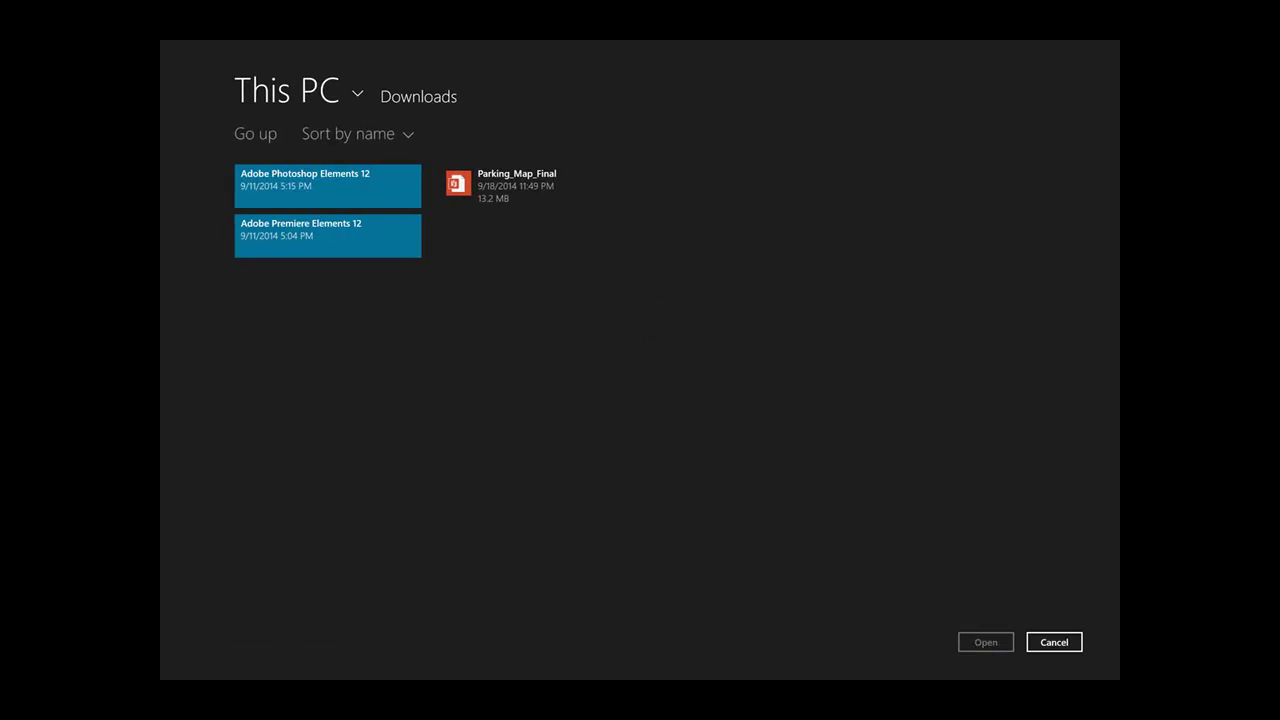
{"action": "left_click", "coordinate": [533, 186]}
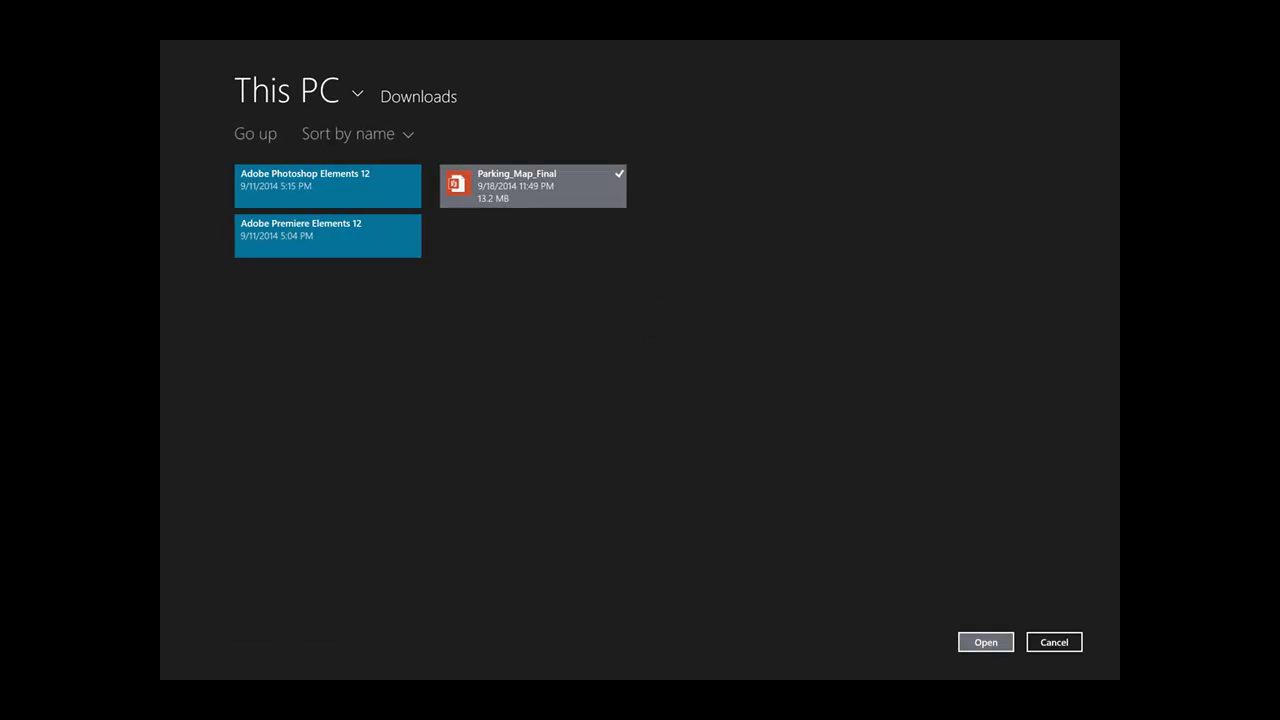
{"action": "left_click", "coordinate": [985, 642]}
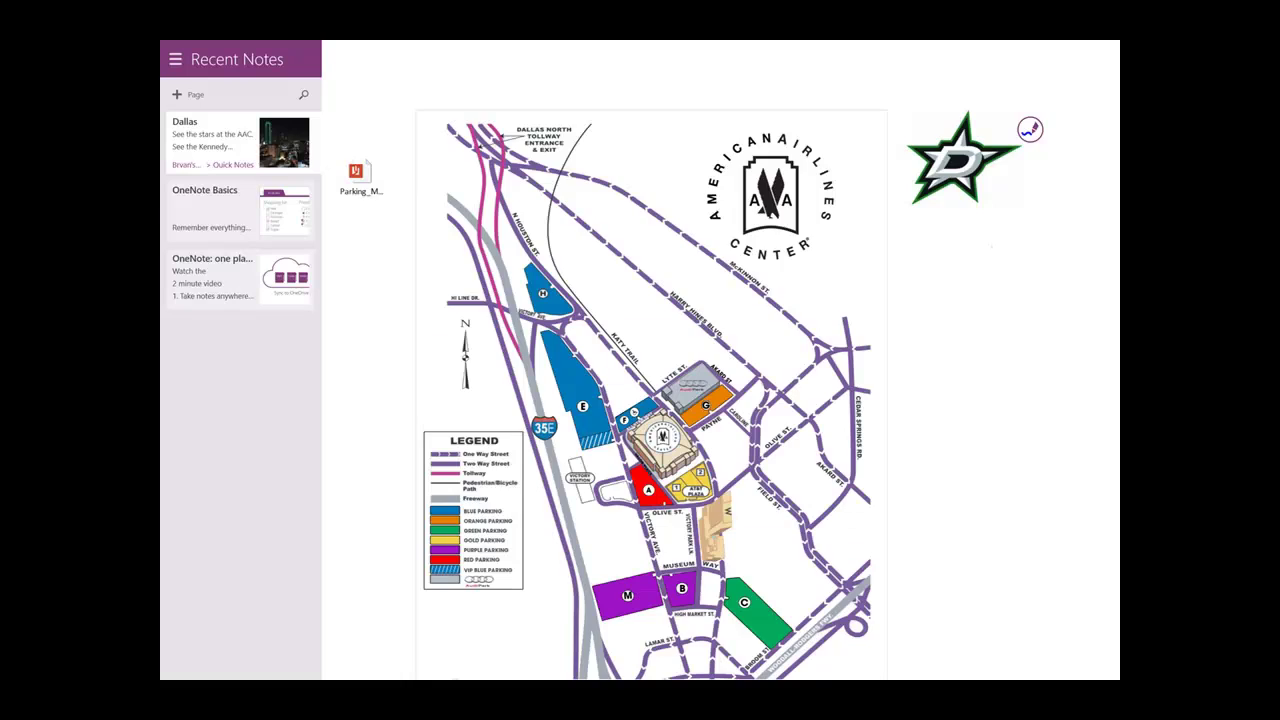
{"action": "scroll", "coordinate": [720, 360], "scroll_direction": "up", "scroll_amount": 2}
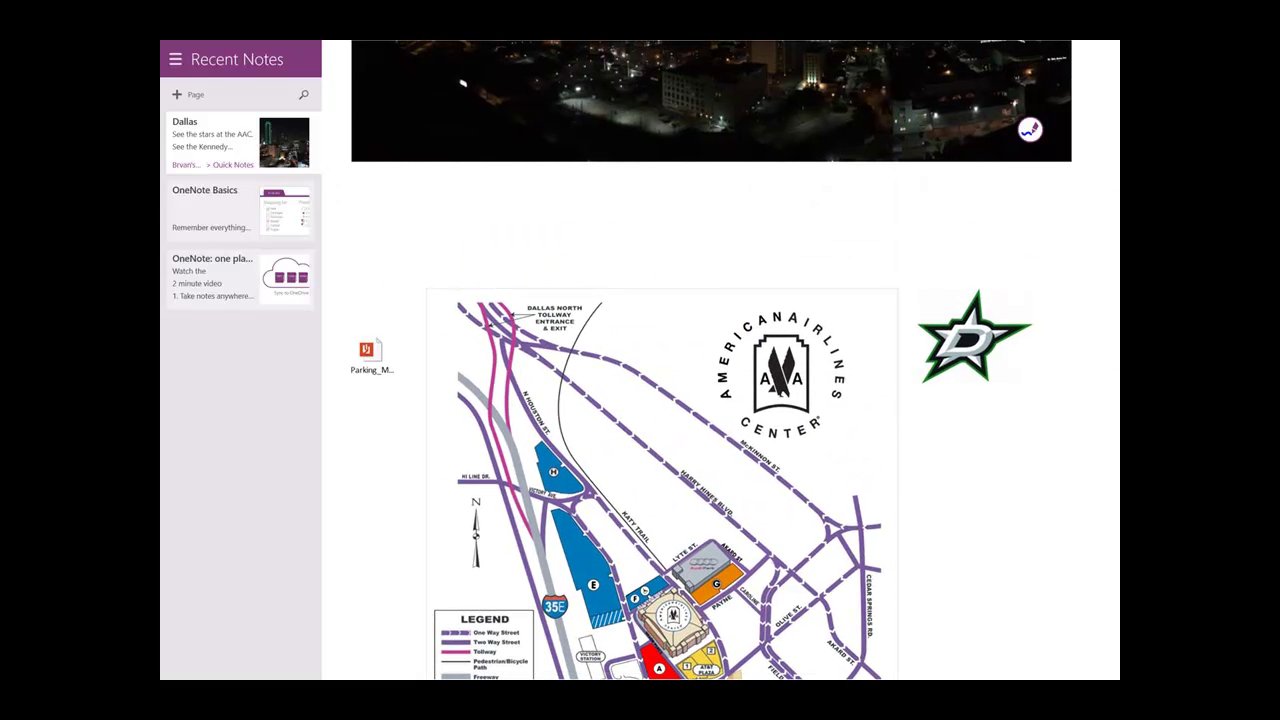
Handwrite "GO DALLAS STARS!" in dark green ink on the blank area below the Dallas Stars logo
{"action": "left_click", "coordinate": [1030, 129]}
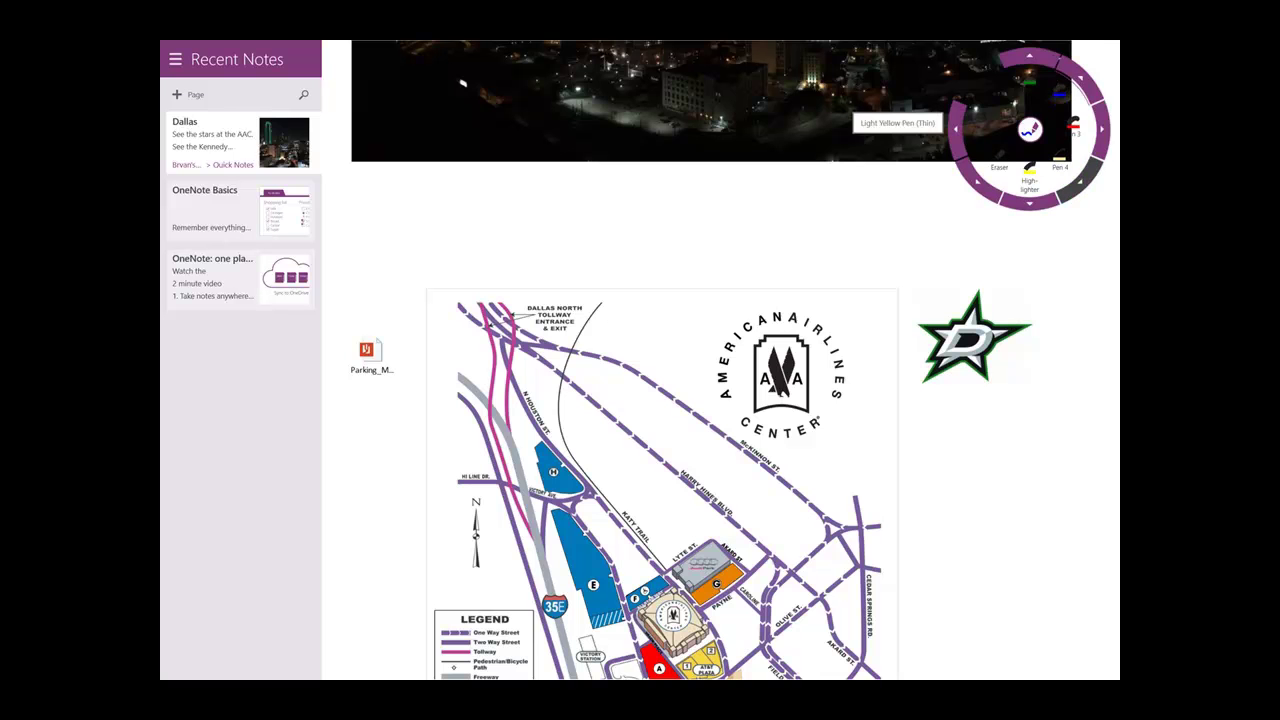
{"action": "left_click", "coordinate": [1080, 78]}
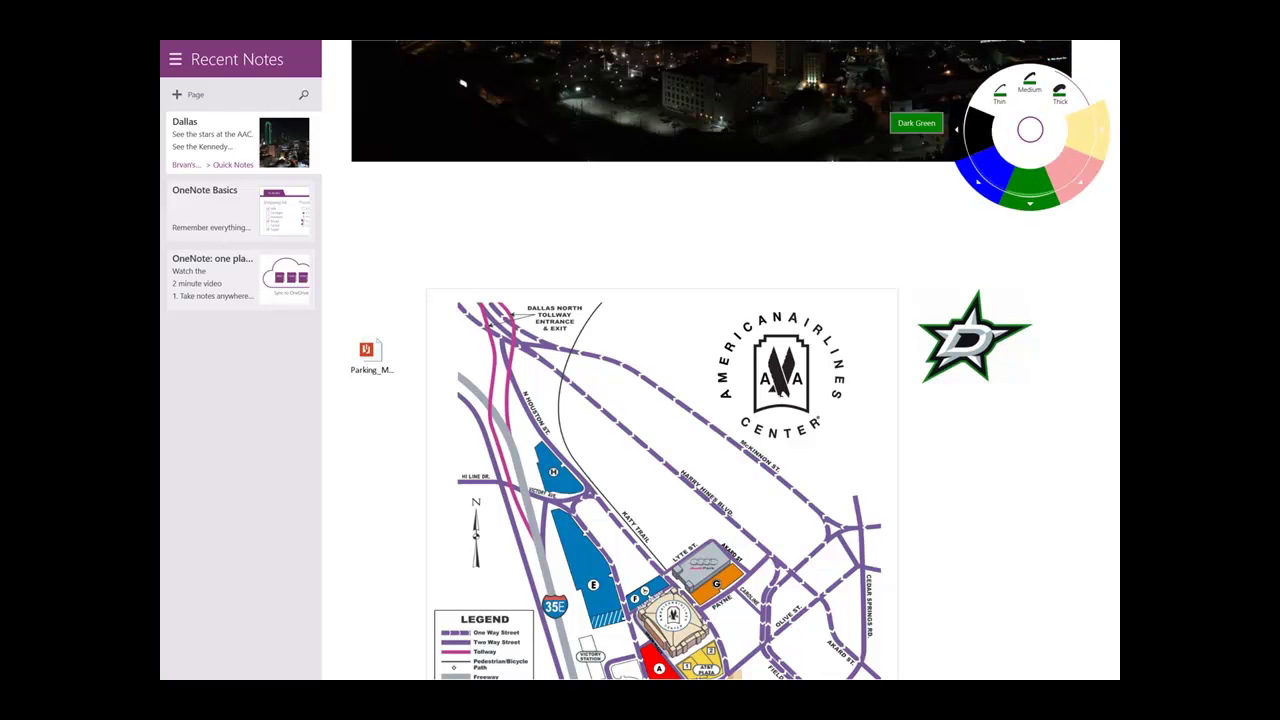
{"action": "left_click", "coordinate": [1030, 190]}
{"action": "mouse_move", "coordinate": [946, 432]}
{"action": "left_mouse_down"}
{"action": "mouse_move", "coordinate": [948, 450]}
{"action": "mouse_move", "coordinate": [970, 440]}
{"action": "mouse_move", "coordinate": [942, 494]}
{"action": "mouse_move", "coordinate": [990, 482]}
{"action": "left_mouse_up"}
{"action": "left_click_drag", "start_coordinate": [1002, 464], "coordinate": [1010, 480]}
{"action": "mouse_move", "coordinate": [1022, 462]}
{"action": "left_mouse_down"}
{"action": "mouse_move", "coordinate": [1022, 482]}
{"action": "mouse_move", "coordinate": [1040, 478]}
{"action": "left_mouse_up"}
{"action": "mouse_move", "coordinate": [976, 512]}
{"action": "left_mouse_down"}
{"action": "mouse_move", "coordinate": [968, 534]}
{"action": "mouse_move", "coordinate": [1002, 508]}
{"action": "left_mouse_up"}
{"action": "mouse_move", "coordinate": [998, 508]}
{"action": "left_mouse_down"}
{"action": "mouse_move", "coordinate": [997, 532]}
{"action": "mouse_move", "coordinate": [1019, 530]}
{"action": "left_mouse_up"}
{"action": "left_click_drag", "start_coordinate": [1007, 523], "coordinate": [1029, 522]}
{"action": "mouse_move", "coordinate": [1028, 514]}
{"action": "left_mouse_down"}
{"action": "mouse_move", "coordinate": [1042, 505]}
{"action": "mouse_move", "coordinate": [1042, 521]}
{"action": "left_mouse_up"}
{"action": "mouse_move", "coordinate": [1066, 464]}
{"action": "left_mouse_down"}
{"action": "mouse_move", "coordinate": [1080, 476]}
{"action": "mouse_move", "coordinate": [1066, 462]}
{"action": "left_mouse_up"}
{"action": "mouse_move", "coordinate": [1069, 471]}
{"action": "left_mouse_down"}
{"action": "mouse_move", "coordinate": [1091, 520]}
{"action": "mouse_move", "coordinate": [1087, 509]}
{"action": "left_mouse_up"}
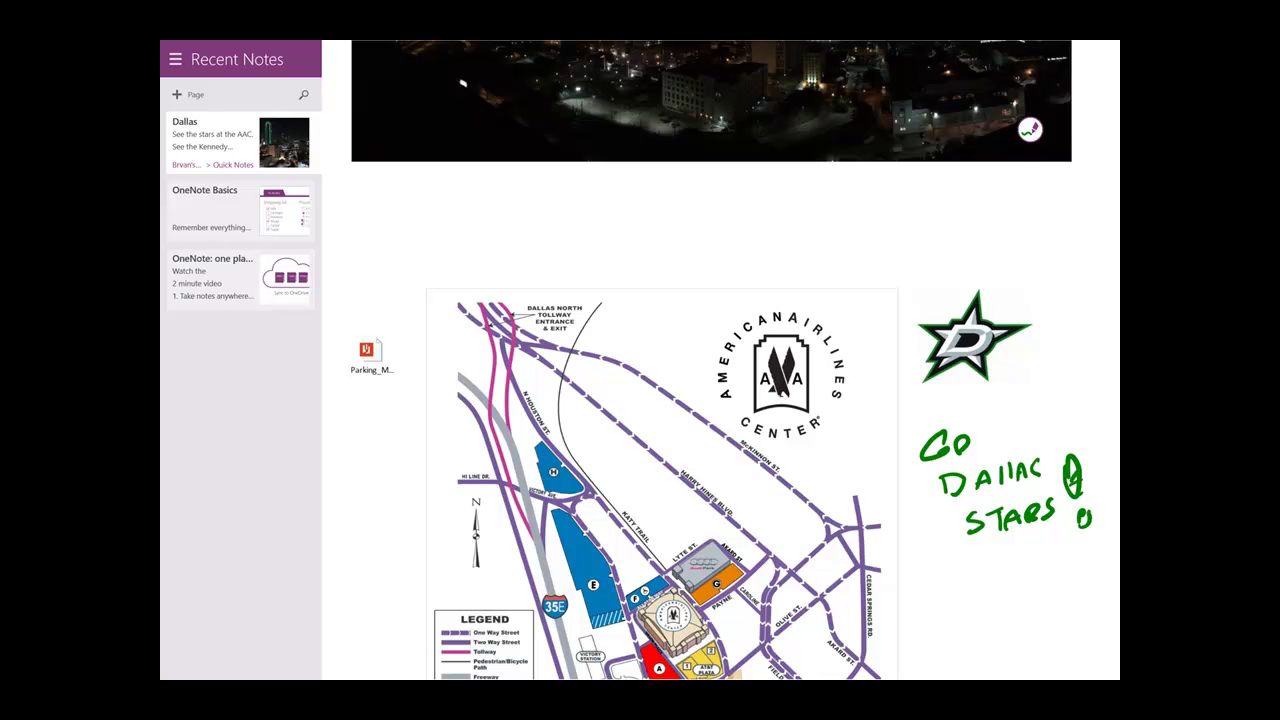
Leave the page for the Start screen, list all installed apps and reopen OneNote from there
{"action": "key", "text": "super"}
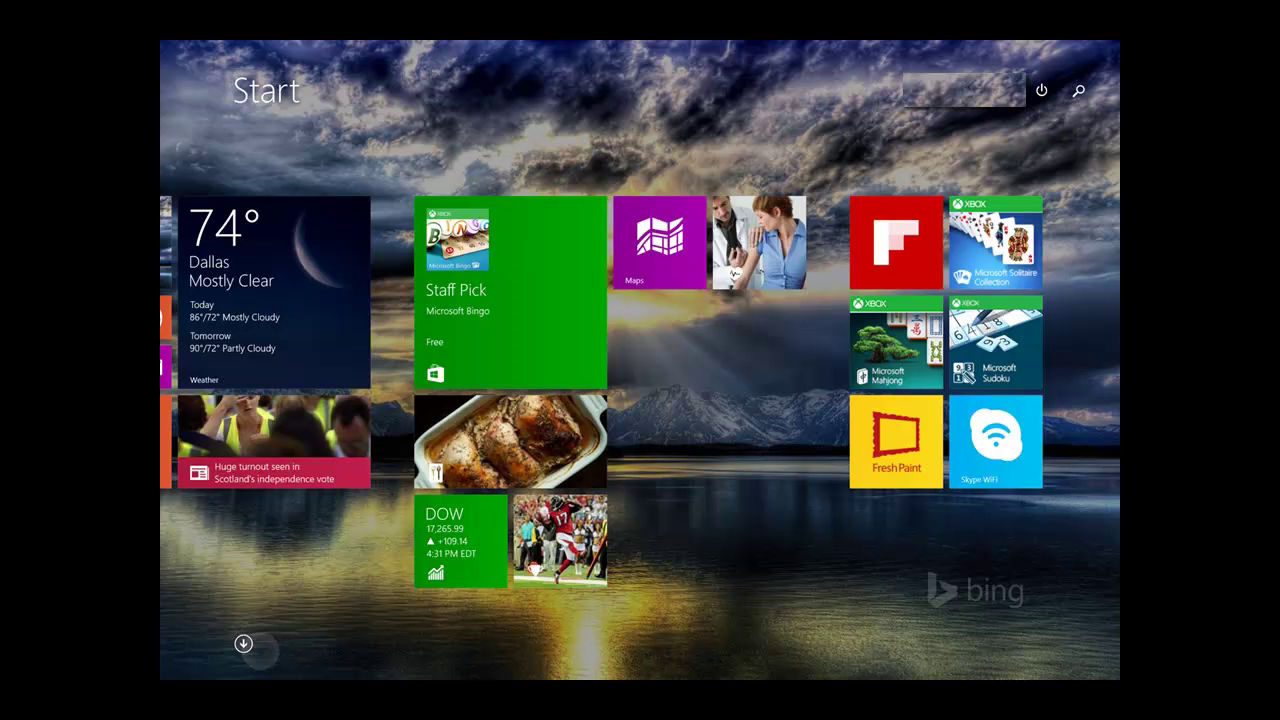
{"action": "left_click", "coordinate": [243, 644]}
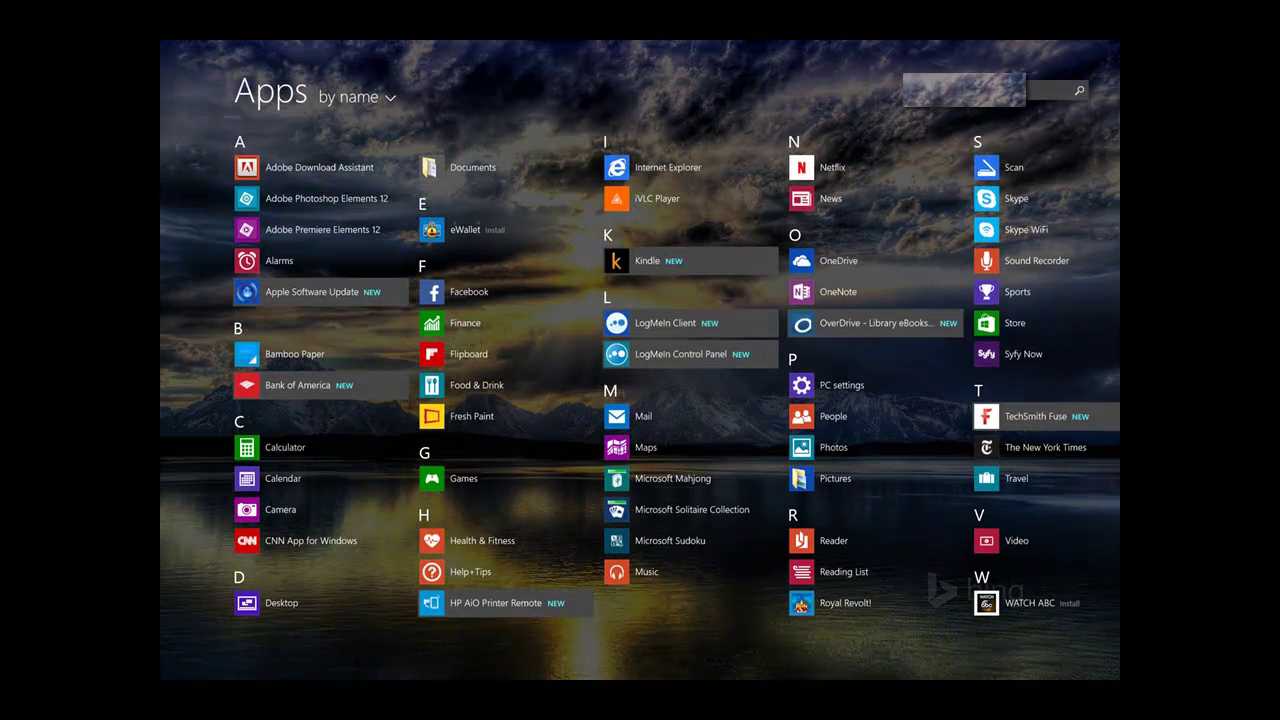
{"action": "left_click", "coordinate": [837, 292]}
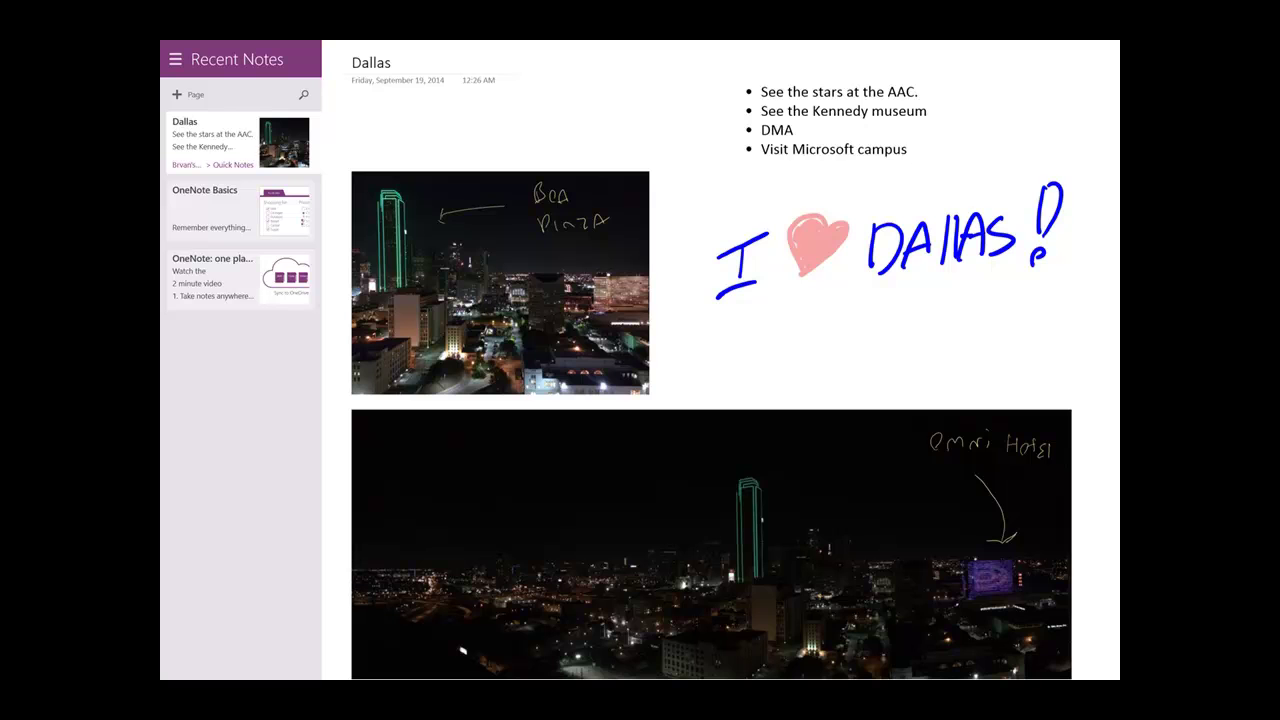
Review the Dallas page down to the parking map and back to its title, and bring up the app's page commands
{"action": "scroll", "coordinate": [720, 360], "scroll_direction": "down", "scroll_amount": 10}
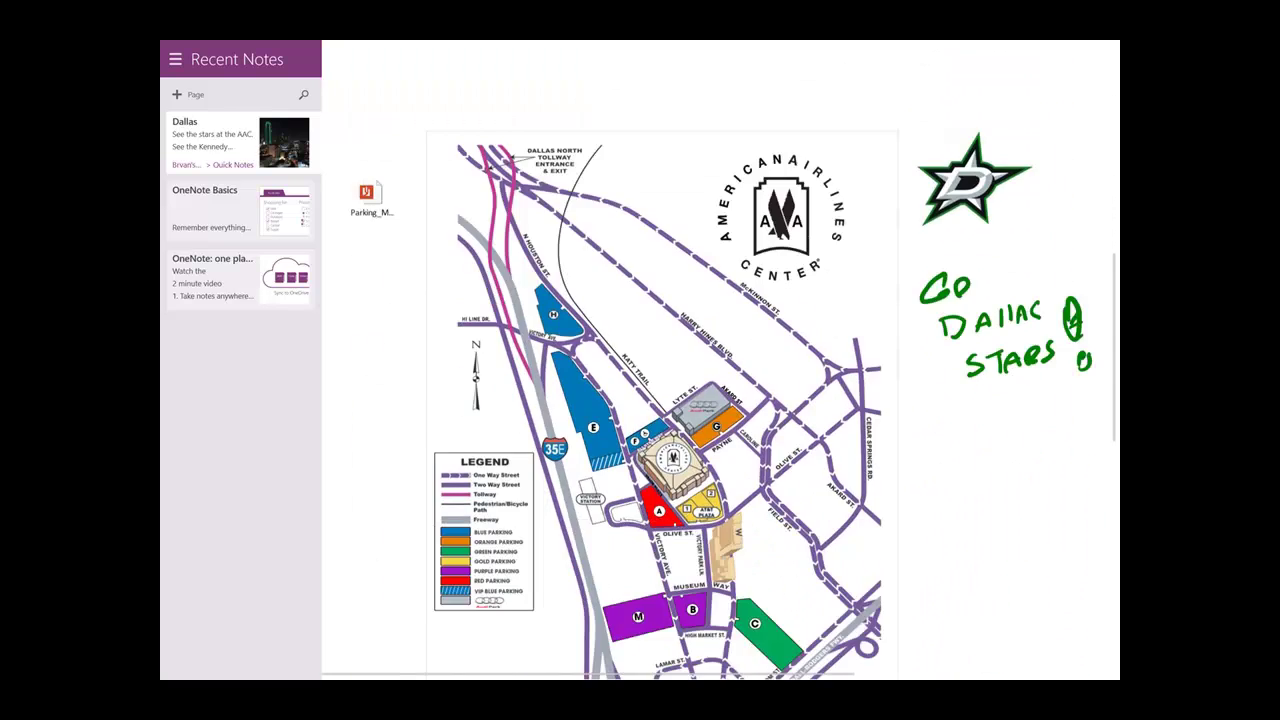
{"action": "scroll", "coordinate": [720, 360], "scroll_direction": "down", "scroll_amount": 5}
{"action": "scroll", "coordinate": [720, 360], "scroll_direction": "up", "scroll_amount": 8}
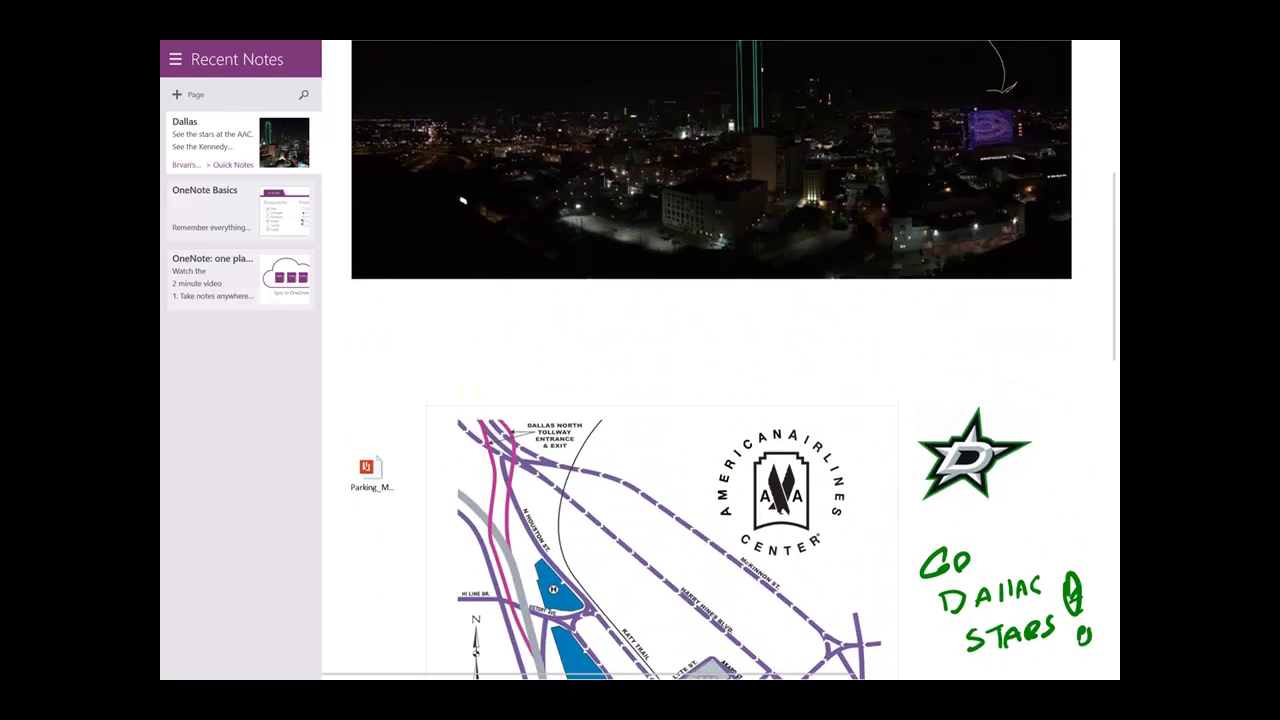
{"action": "scroll", "coordinate": [720, 360], "scroll_direction": "up", "scroll_amount": 5}
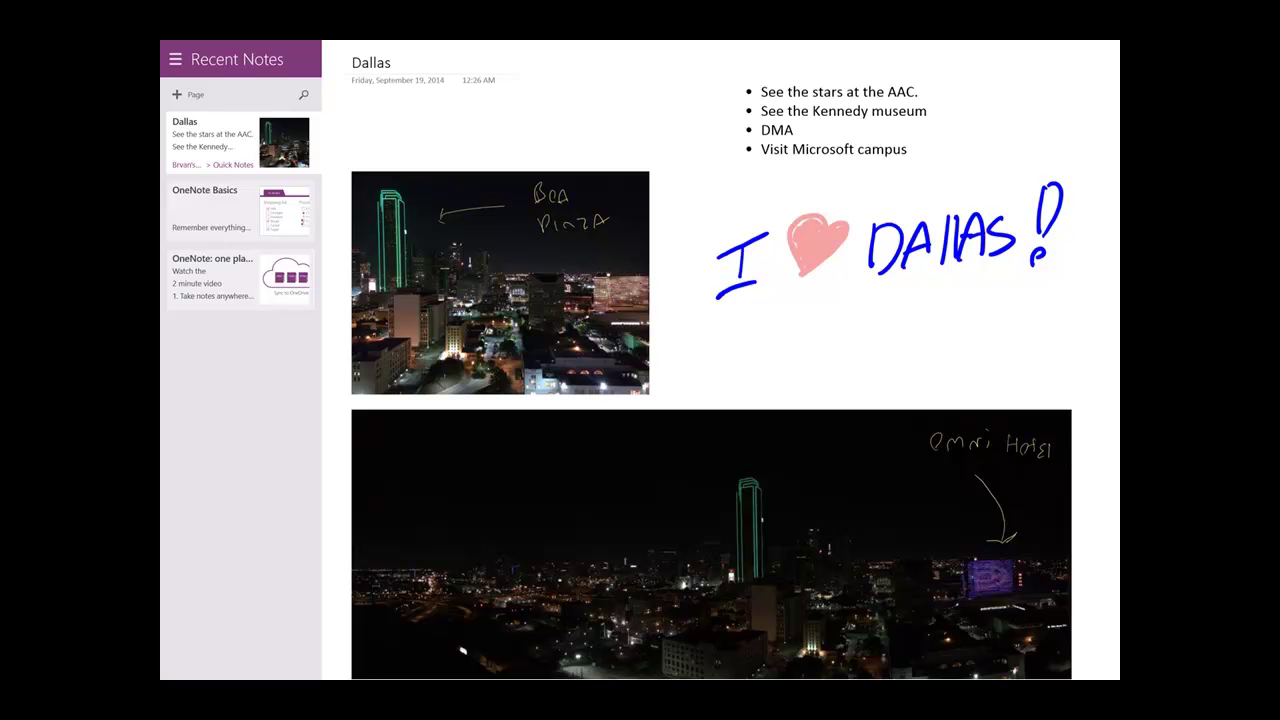
{"action": "key", "text": "super+z"}
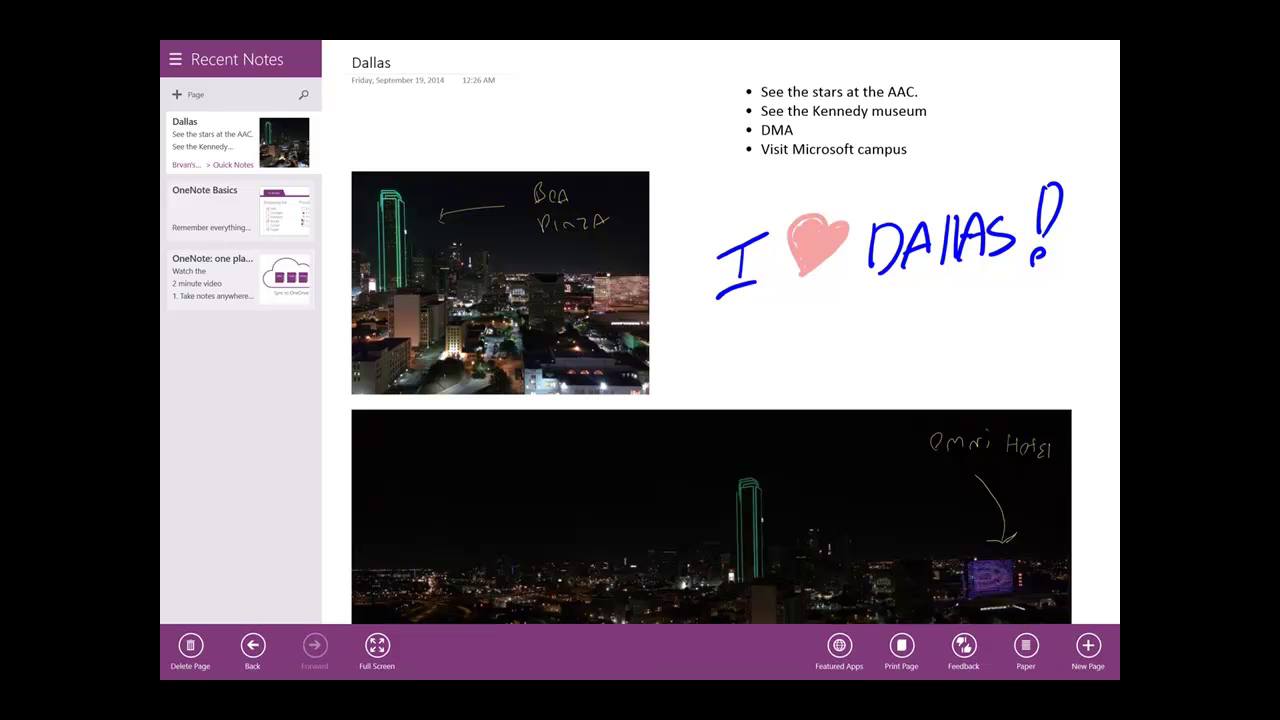